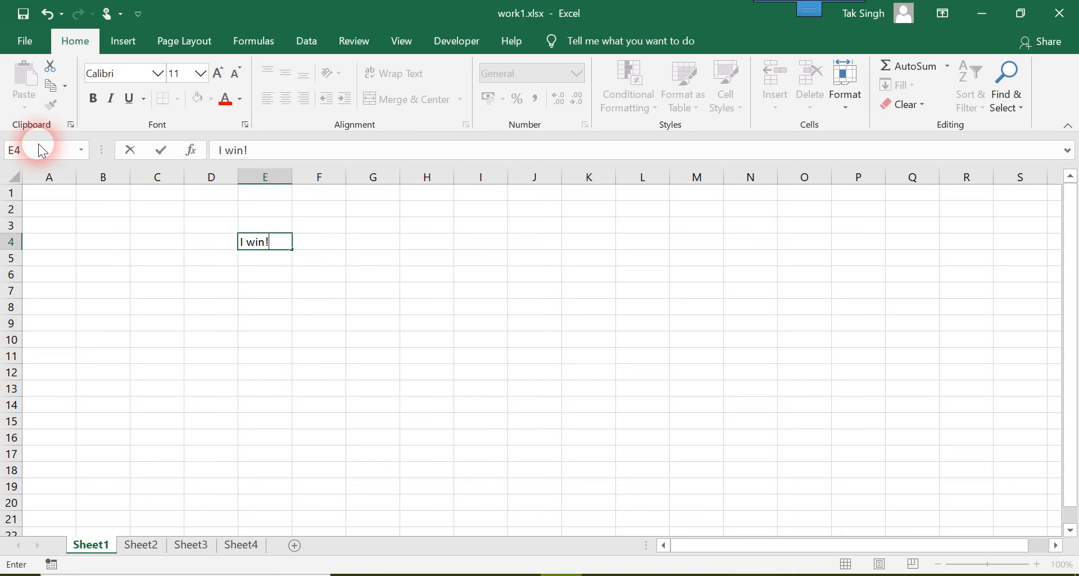
Commit the text in cell E4, centre it horizontally and align it to the top of the cell.
{"action": "left_click", "coordinate": [325, 330]}
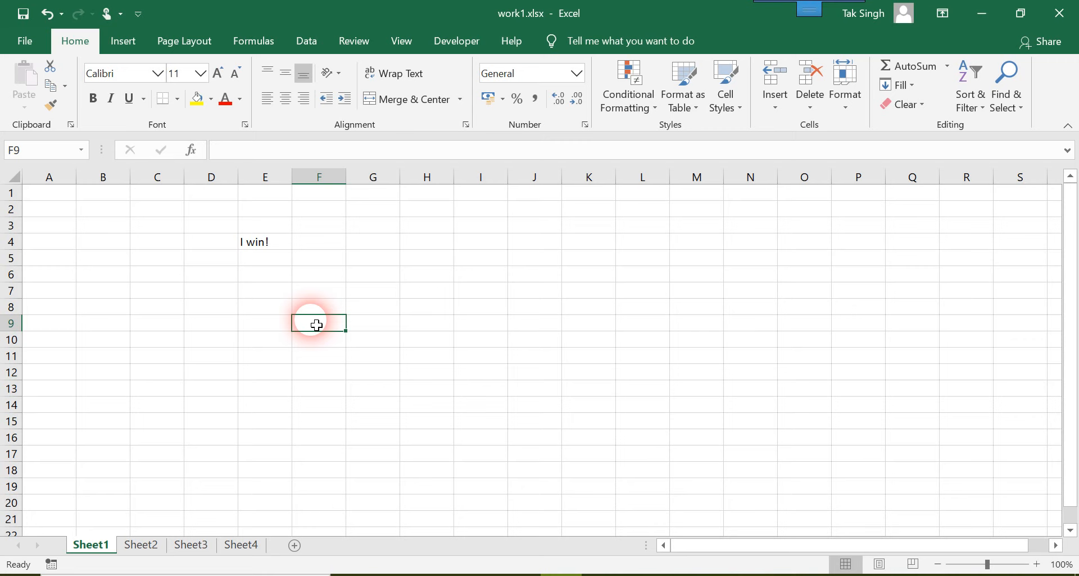
{"action": "left_click", "coordinate": [260, 242]}
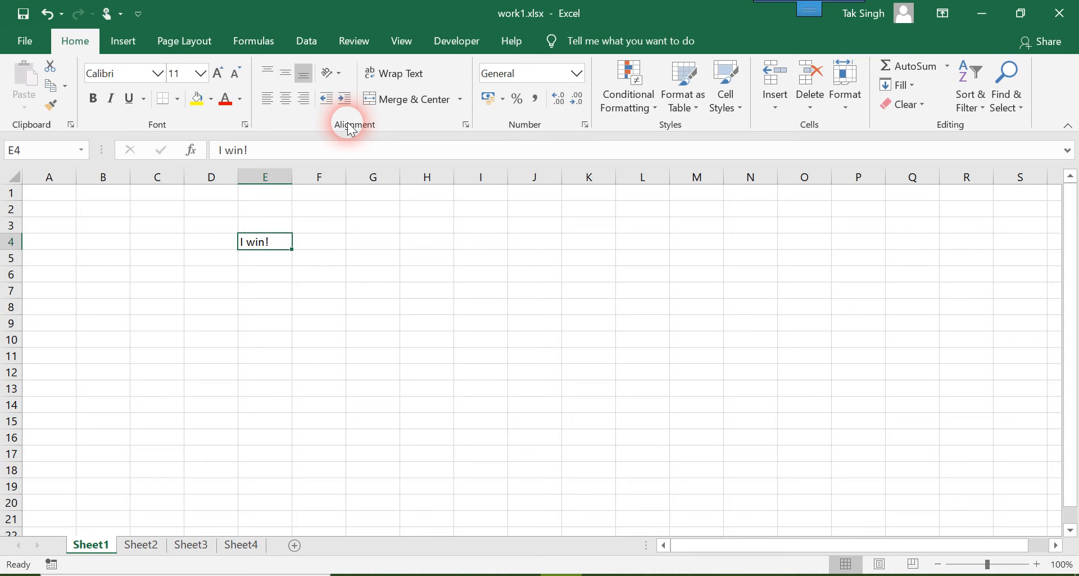
{"action": "left_click", "coordinate": [287, 101]}
{"action": "left_click", "coordinate": [278, 251]}
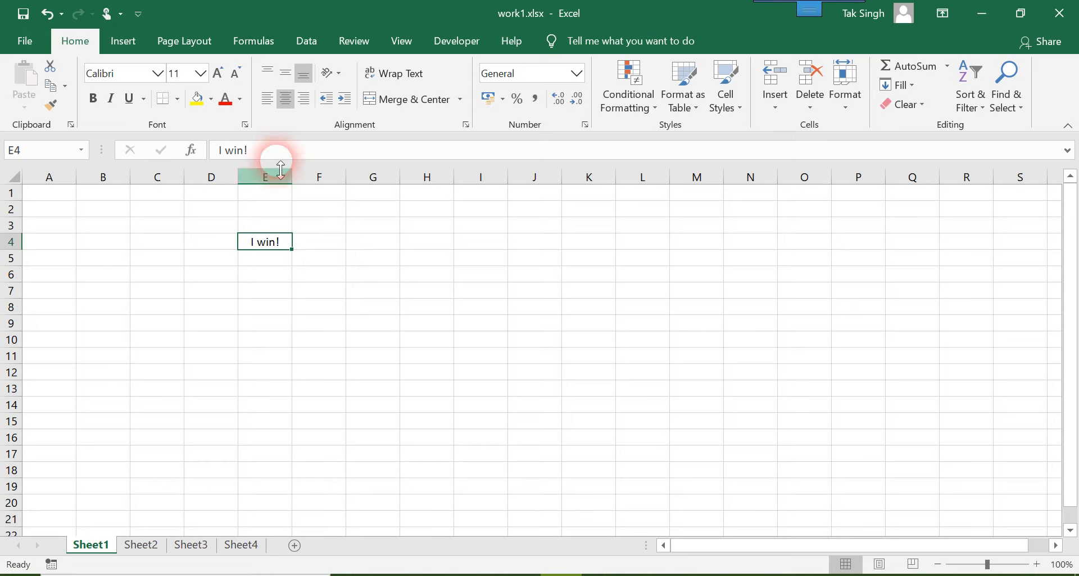
{"action": "left_click", "coordinate": [269, 74]}
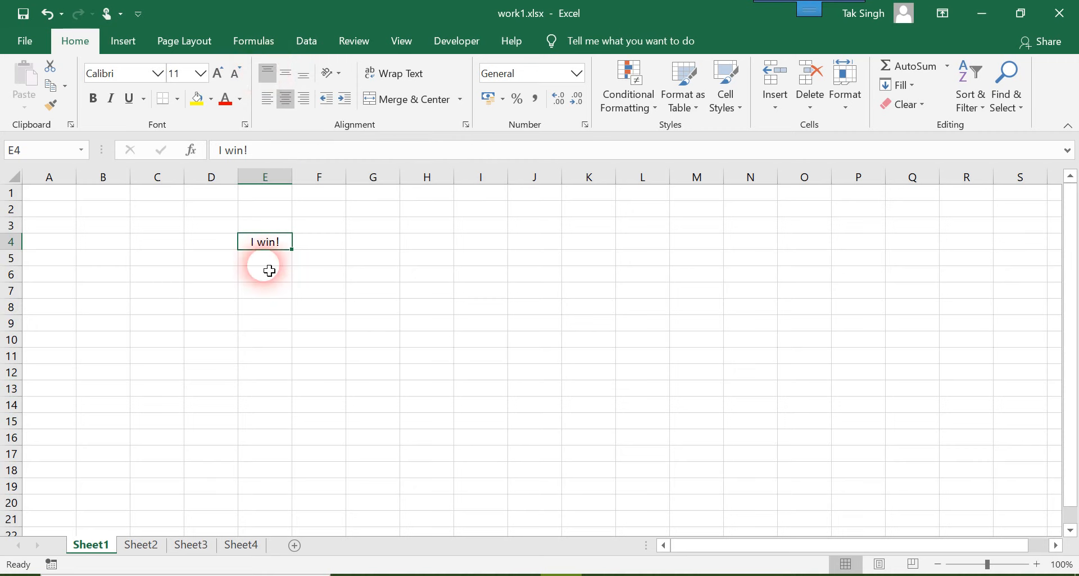
Make row 4 about five rows tall and try middle and bottom alignment on the text in E4.
{"action": "left_click_drag", "start_coordinate": [26, 258], "coordinate": [27, 323]}
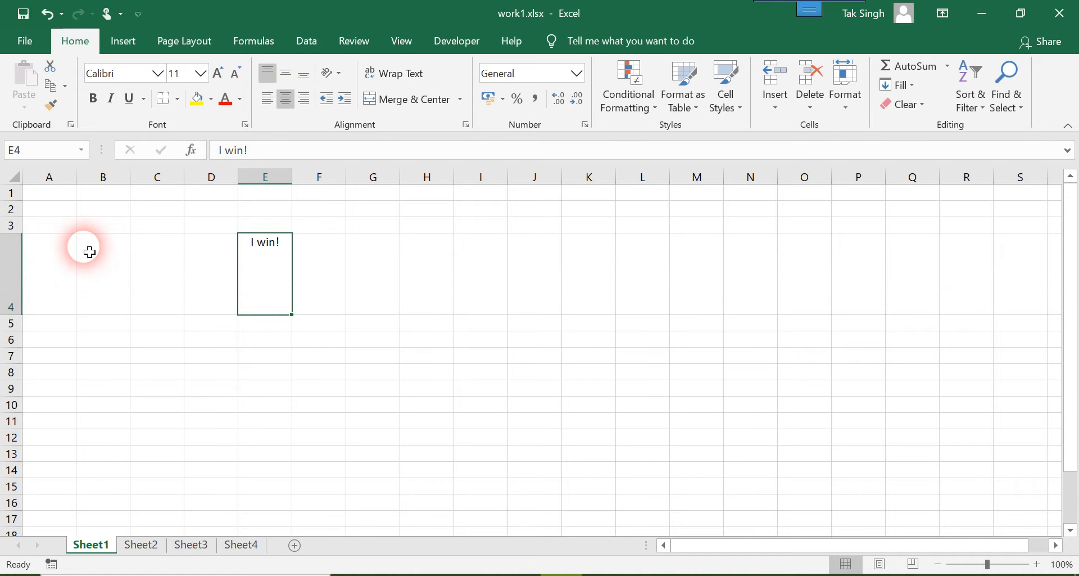
{"action": "left_click", "coordinate": [286, 77]}
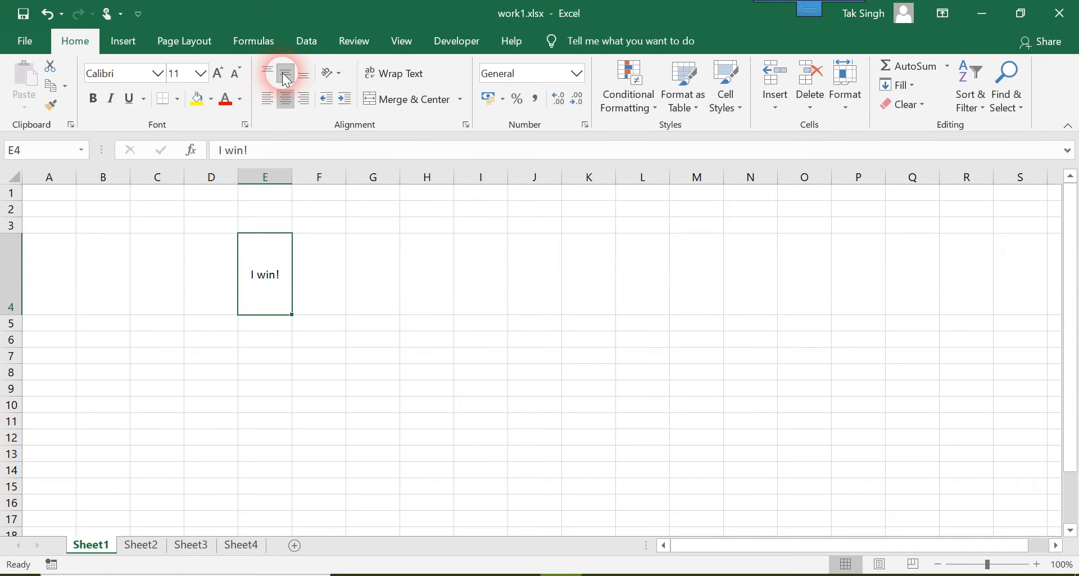
{"action": "left_click", "coordinate": [307, 74]}
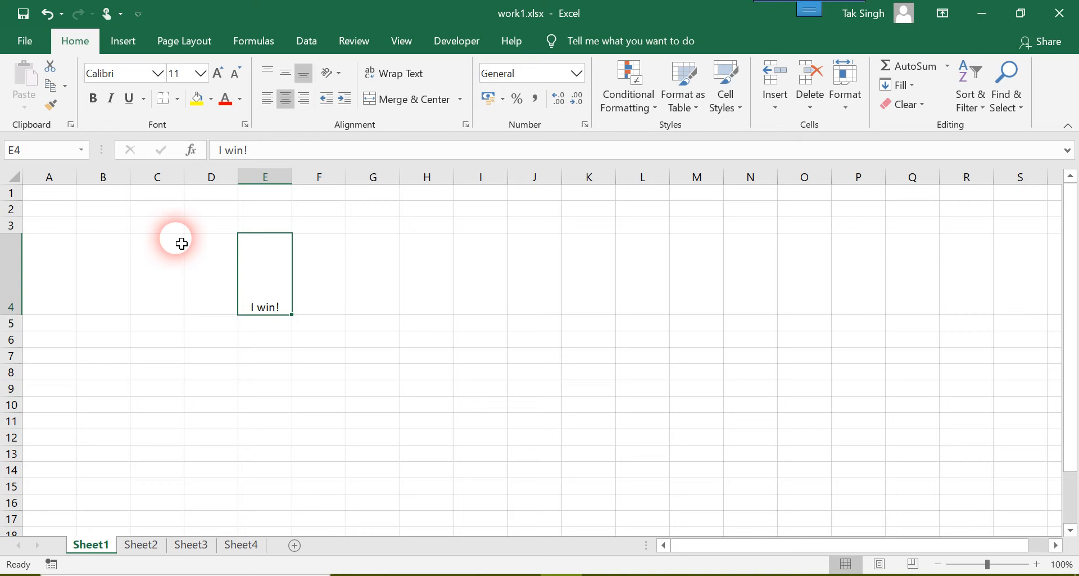
Undo the bottom and middle alignment of E4 and the height change of row 4.
{"action": "key", "text": "ctrl+z"}
{"action": "key", "text": "ctrl+z"}
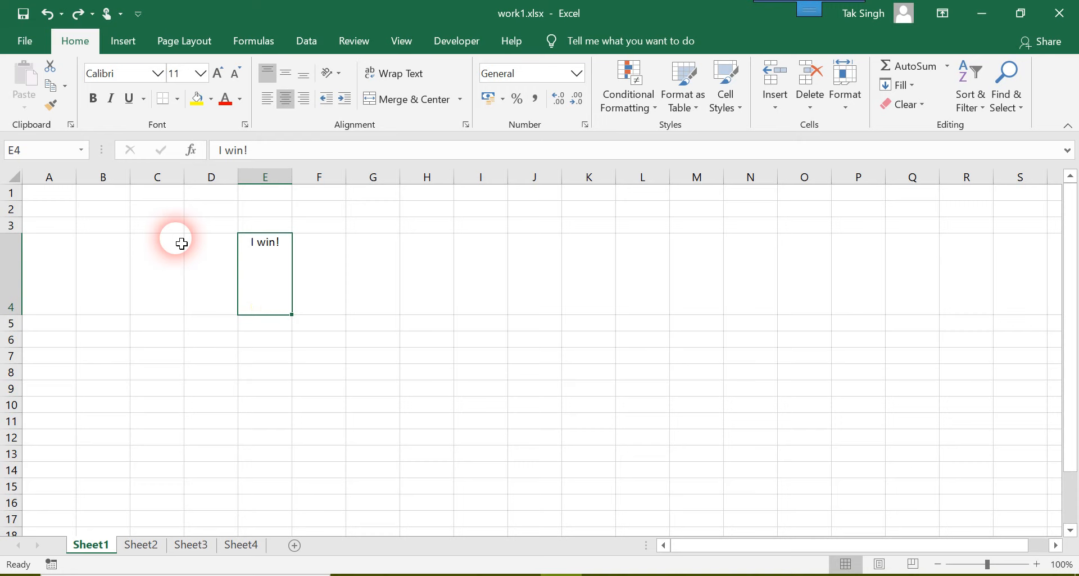
{"action": "key", "text": "ctrl+z"}
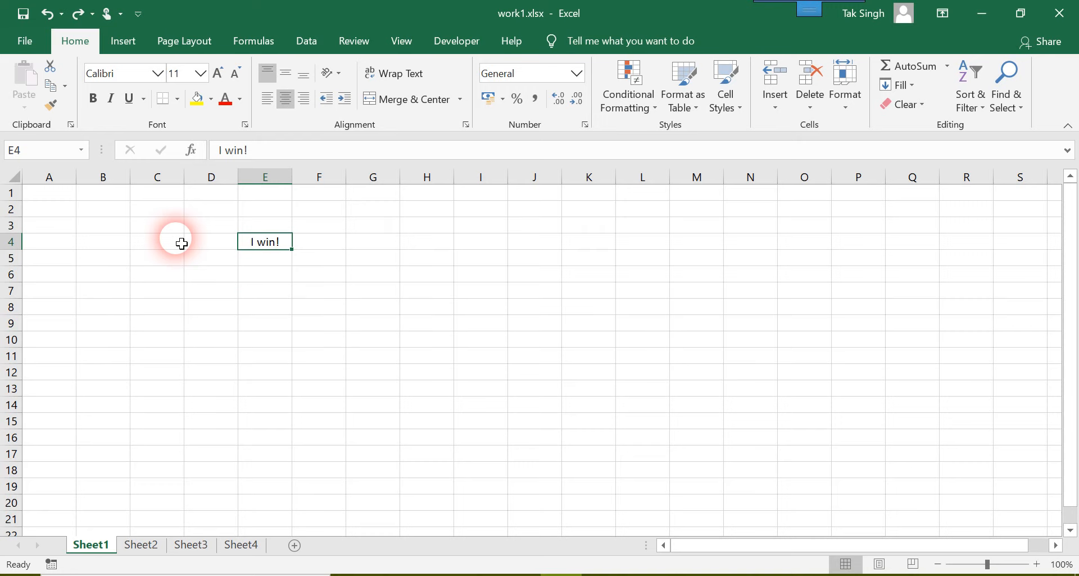
Try right alignment on the text in E4 and restore its horizontal centring.
{"action": "left_click", "coordinate": [310, 103]}
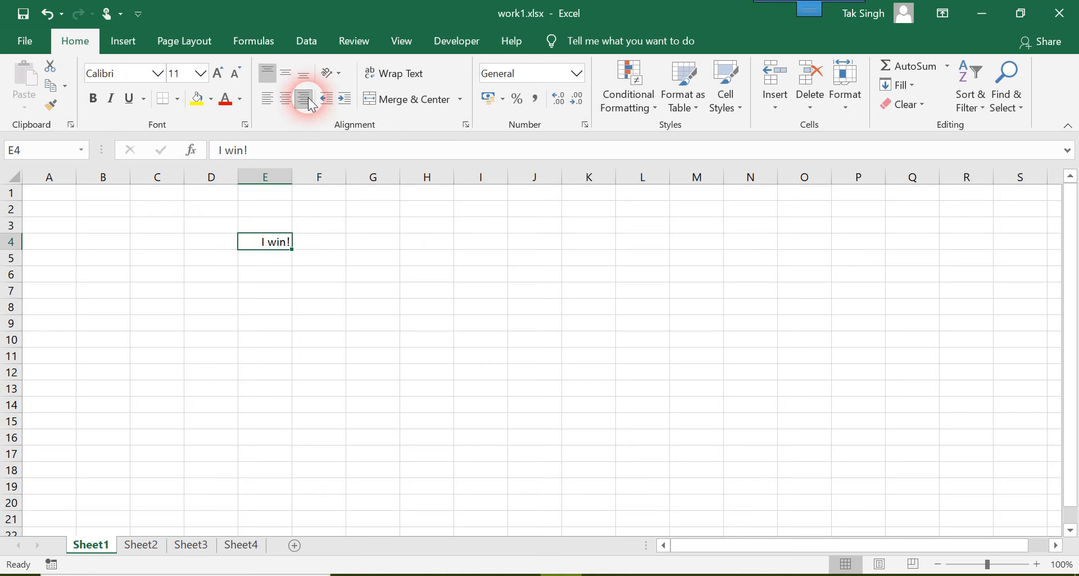
{"action": "left_click", "coordinate": [285, 101]}
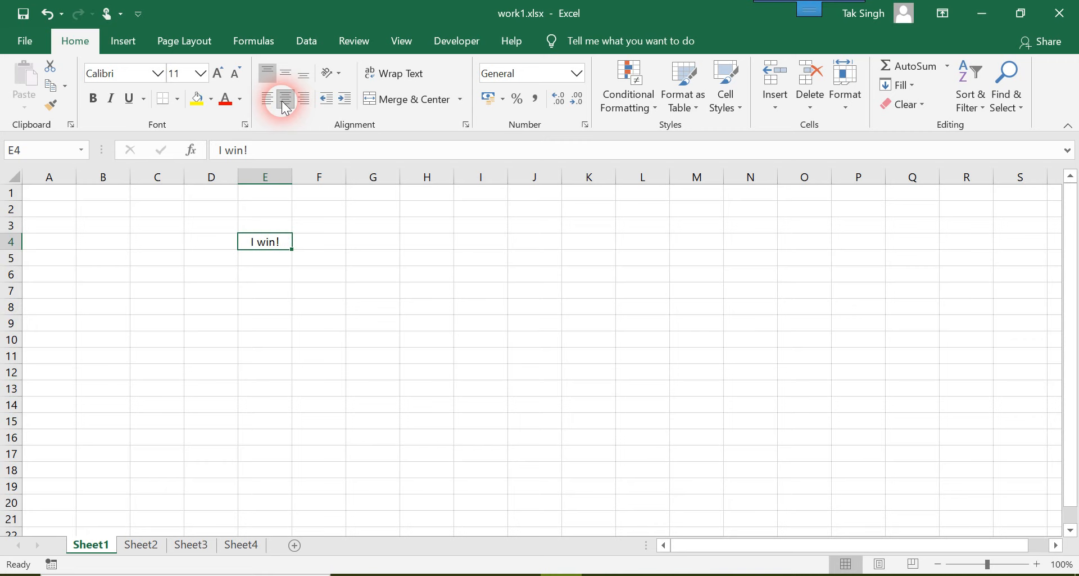
{"action": "left_click", "coordinate": [158, 76]}
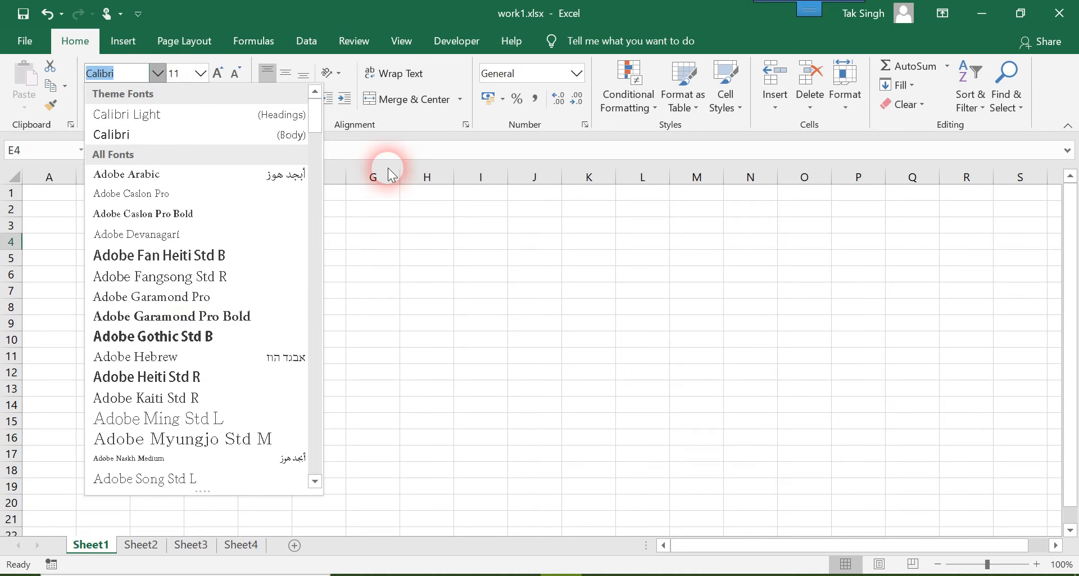
{"action": "left_click", "coordinate": [378, 267]}
{"action": "left_click", "coordinate": [609, 242]}
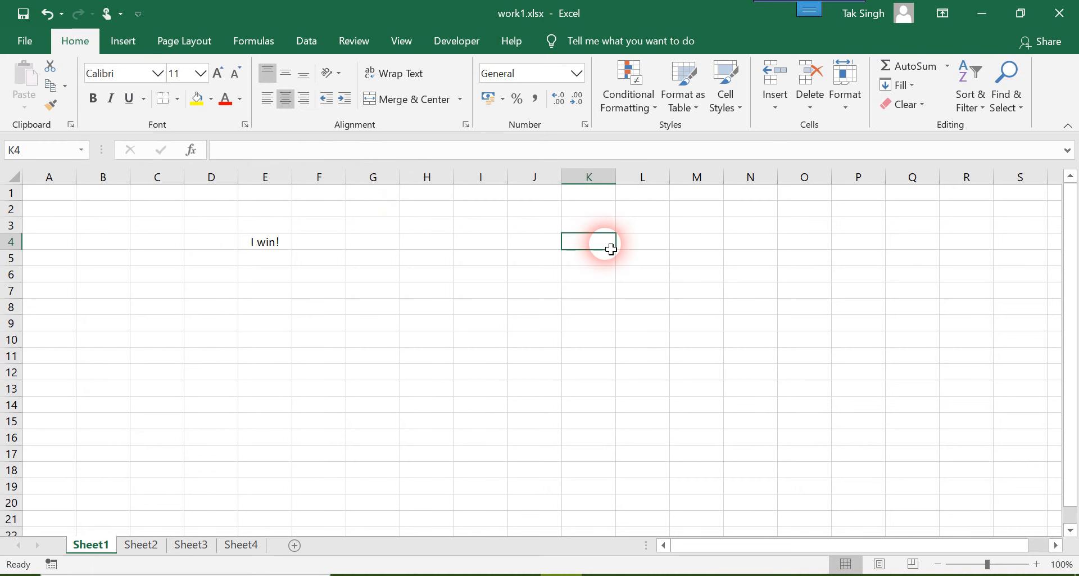
Copy cell E4 with its text and formatting into cell J4, and end the copy mode.
{"action": "left_click", "coordinate": [265, 252]}
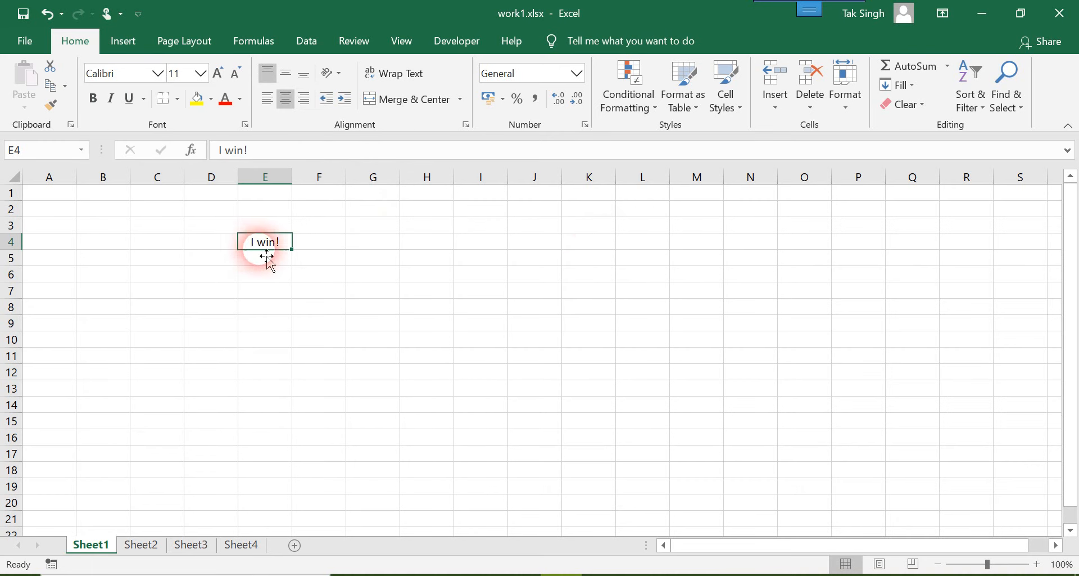
{"action": "key", "text": "ctrl+c"}
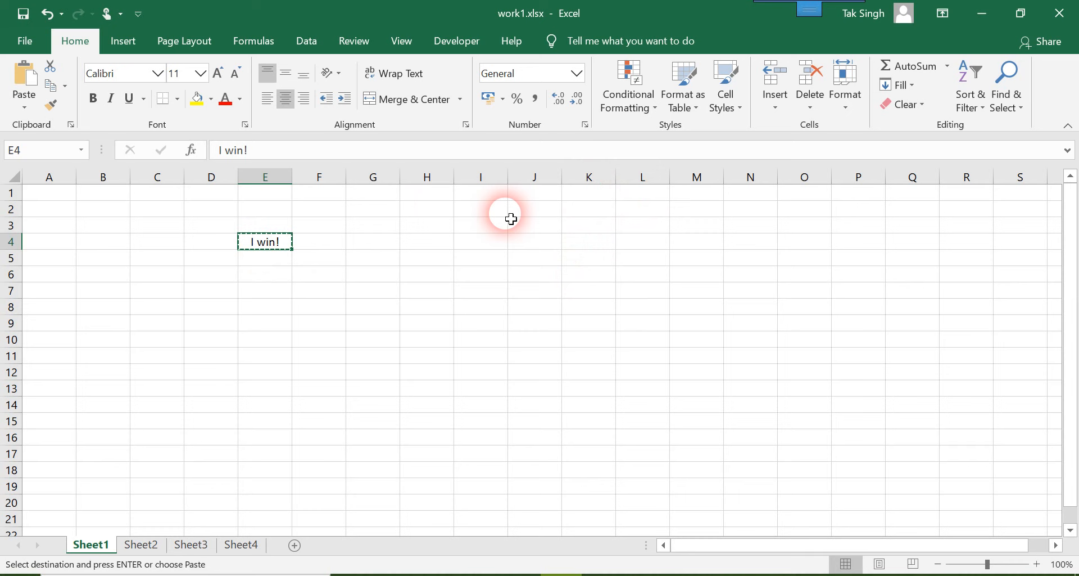
{"action": "left_click", "coordinate": [524, 238]}
{"action": "key", "text": "ctrl+v"}
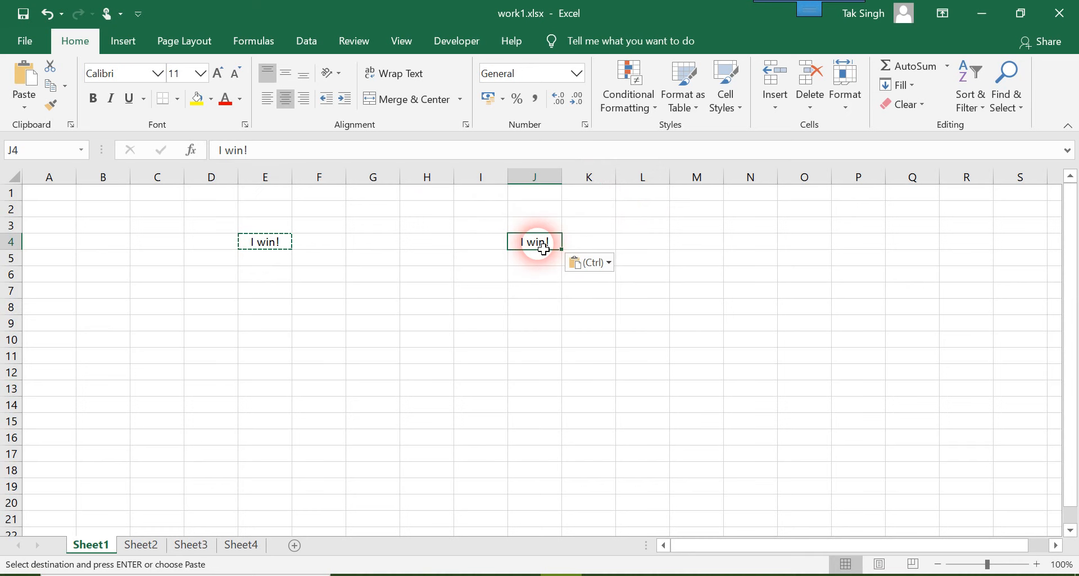
{"action": "left_click", "coordinate": [421, 269]}
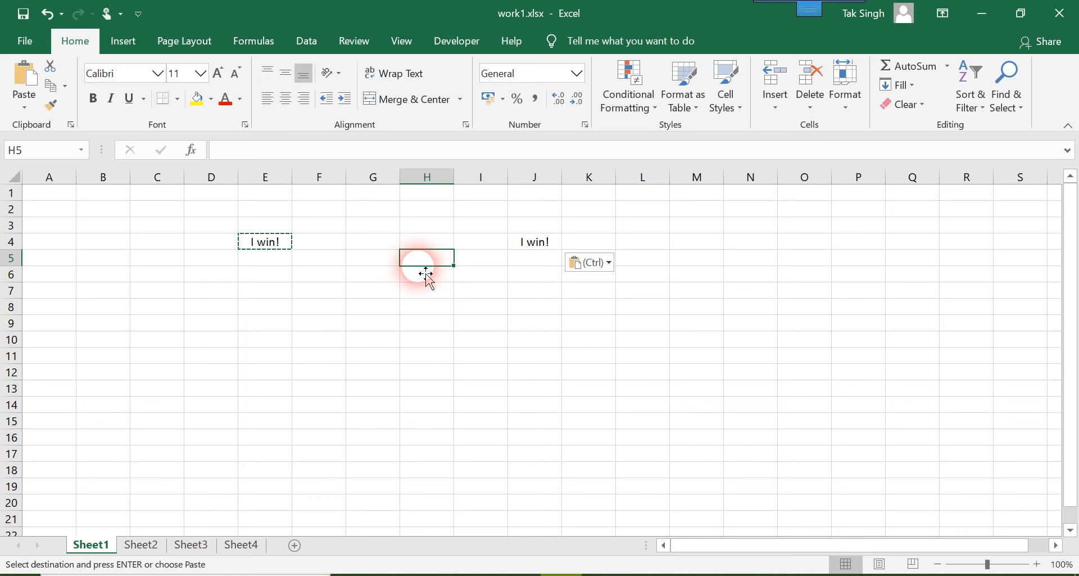
{"action": "key", "text": "Escape"}
Change the font of the text in J4 to Comic Sans MS.
{"action": "left_click", "coordinate": [534, 241]}
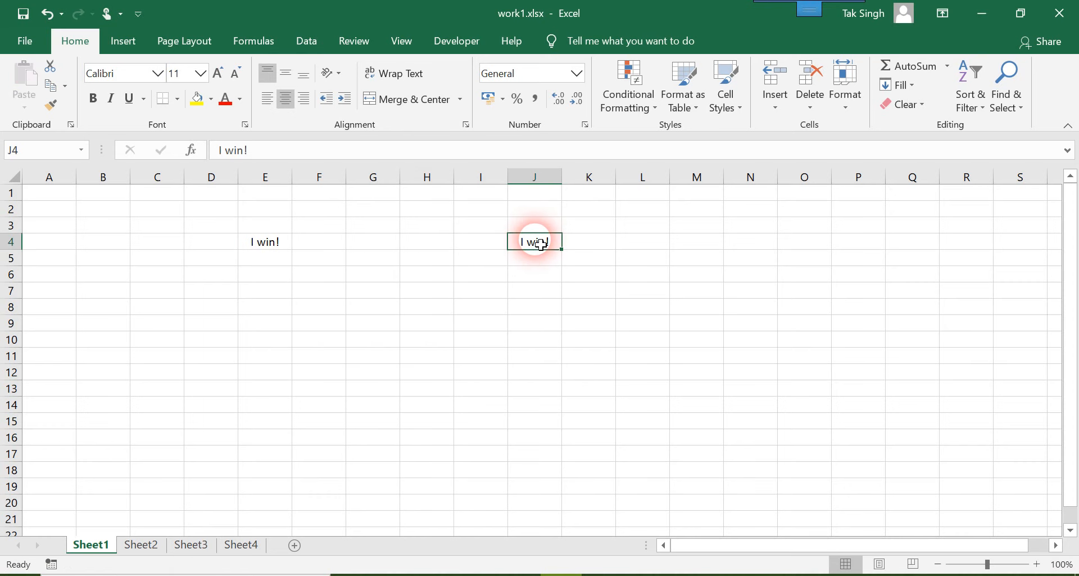
{"action": "left_click", "coordinate": [159, 72]}
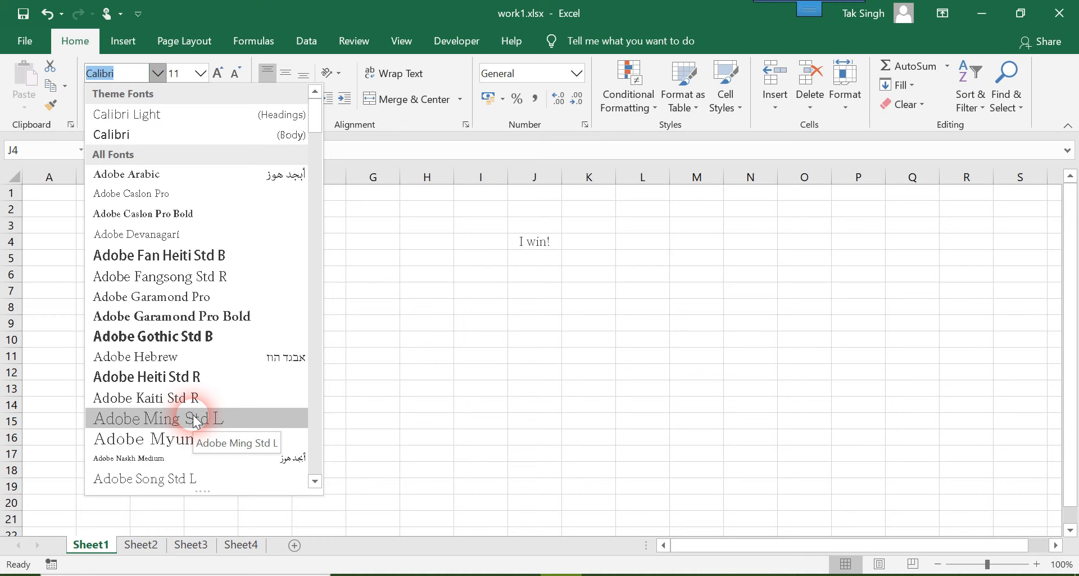
{"action": "scroll", "coordinate": [193, 415], "scroll_direction": "down", "scroll_amount": 9}
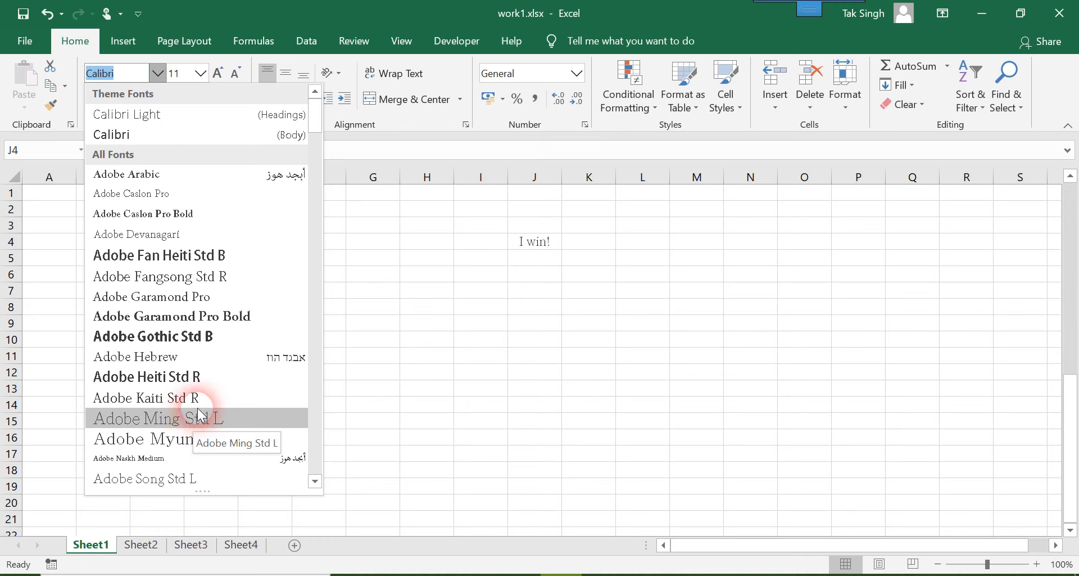
{"action": "left_click", "coordinate": [121, 77]}
{"action": "double_click", "coordinate": [82, 73]}
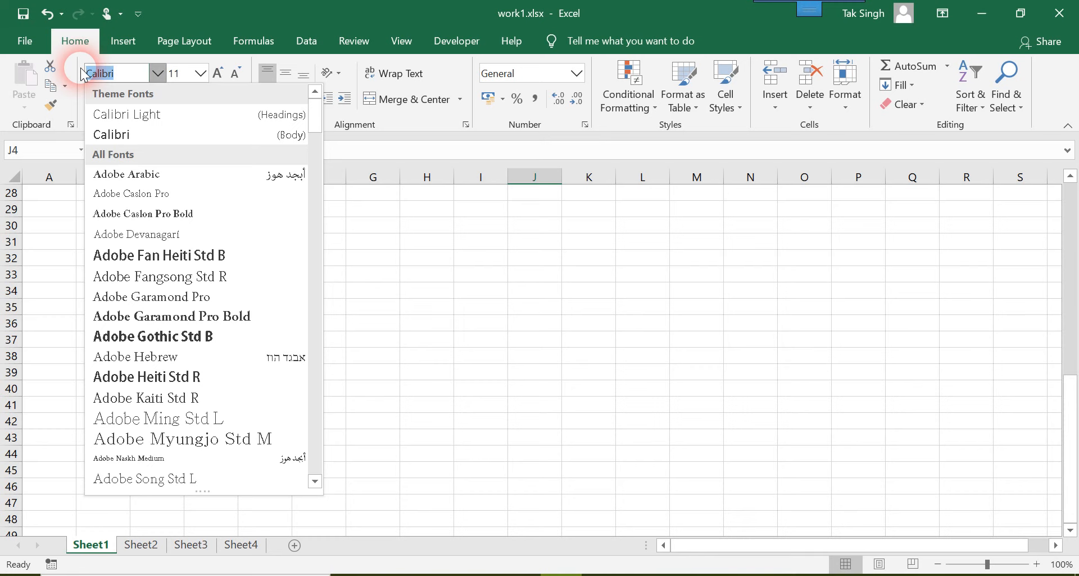
{"action": "key", "text": "Down"}
{"action": "type", "text": "Co"}
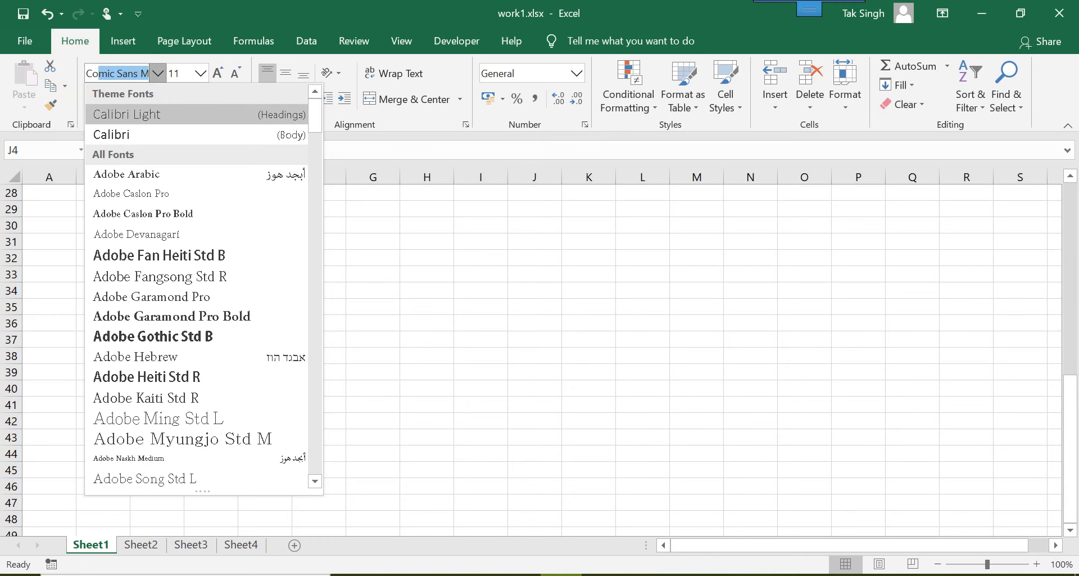
{"action": "type", "text": "m"}
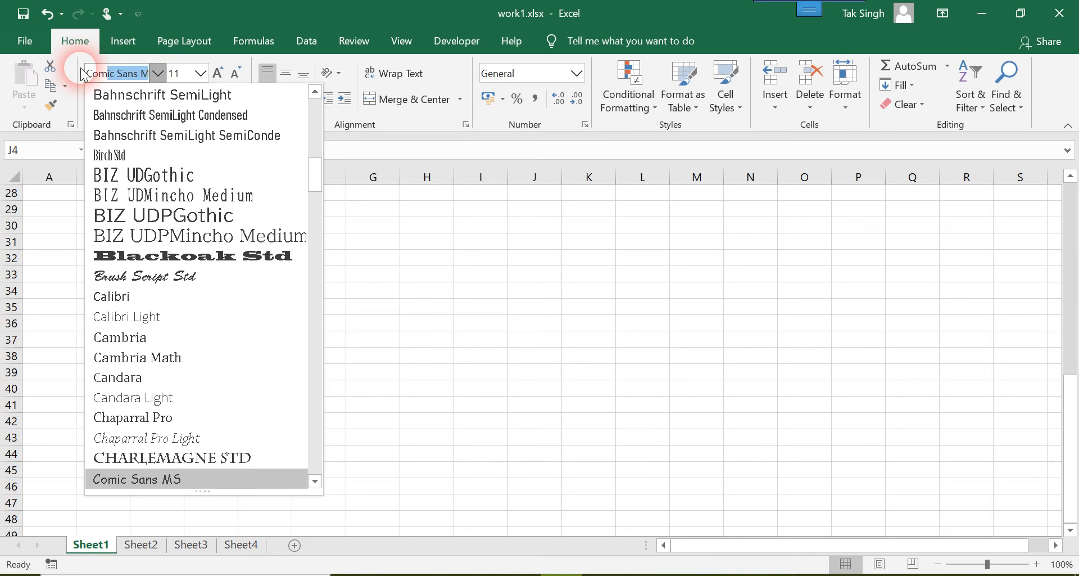
{"action": "key", "text": "Return"}
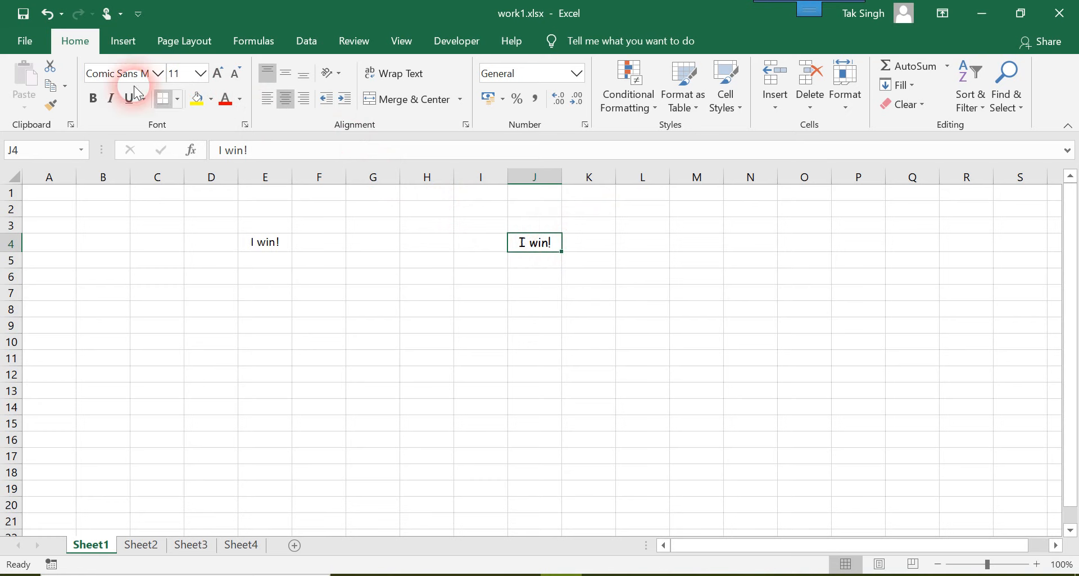
Set the font size of the text in J4 to 25.
{"action": "left_click", "coordinate": [201, 72]}
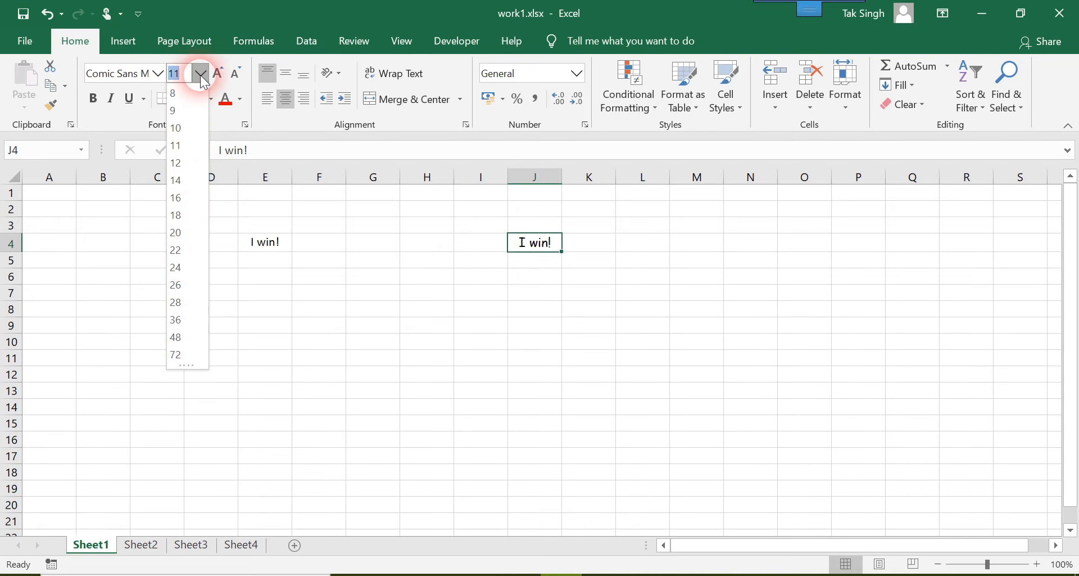
{"action": "left_click", "coordinate": [199, 73]}
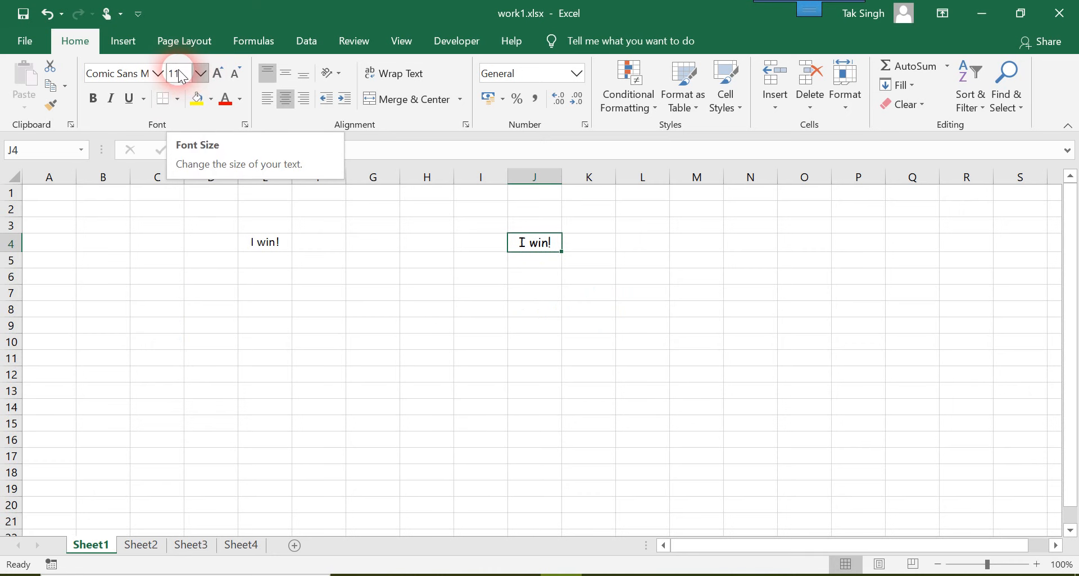
{"action": "left_click", "coordinate": [181, 76]}
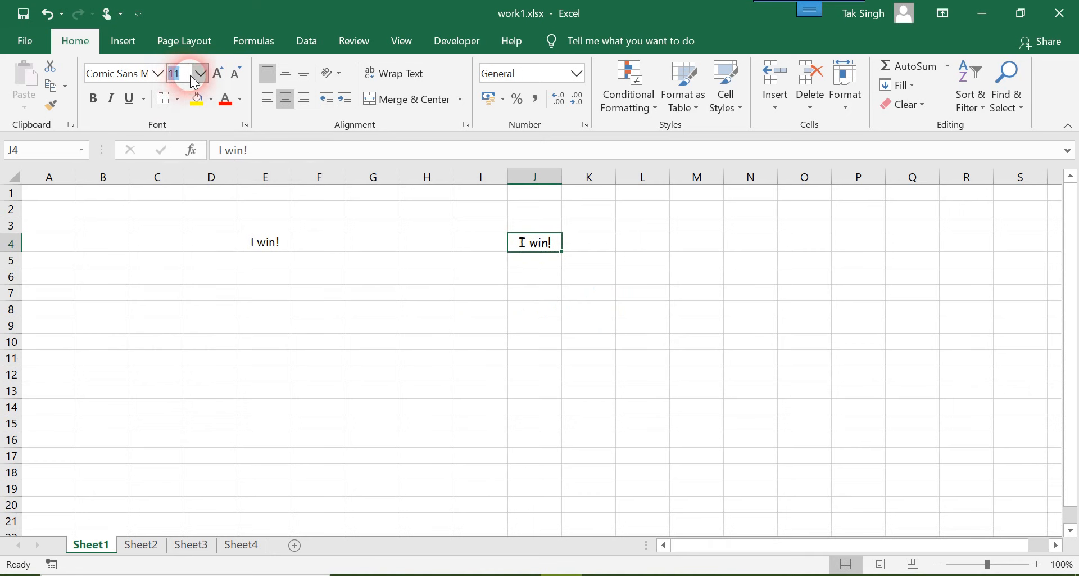
{"action": "type", "text": "23"}
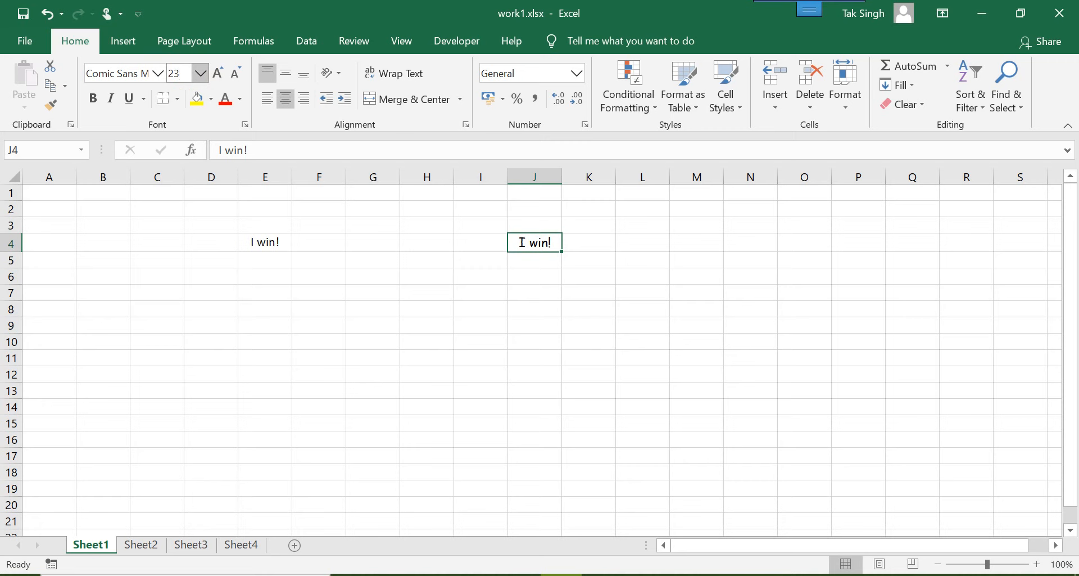
{"action": "type", "text": "4"}
{"action": "key", "text": "BackSpace"}
{"action": "key", "text": "BackSpace"}
{"action": "type", "text": "5"}
{"action": "key", "text": "Return"}
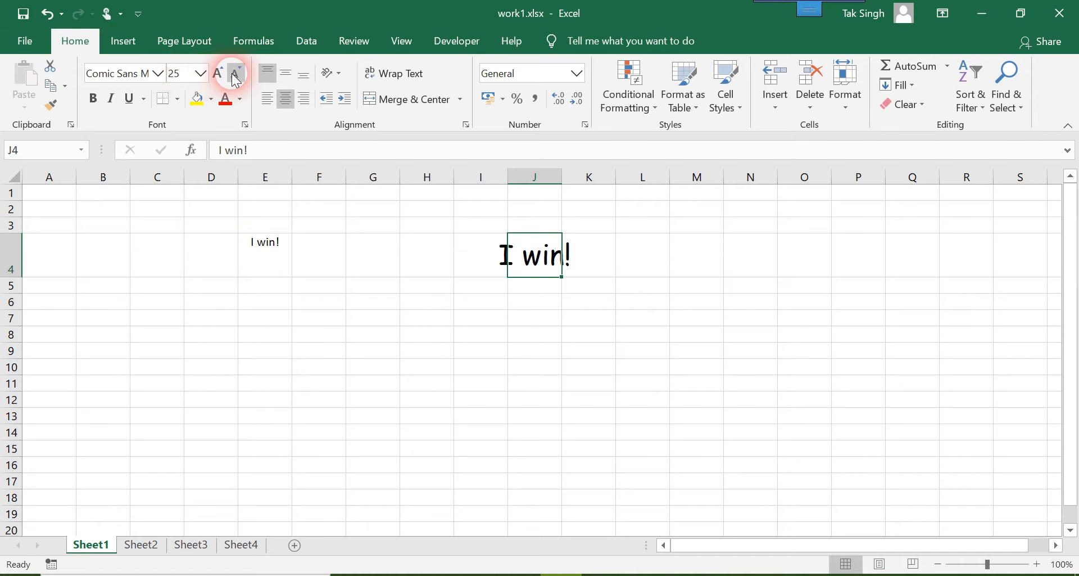
Enlarge the text in J4 by one size increment to 26 and shrink it incrementally to 20.
{"action": "left_click", "coordinate": [219, 73]}
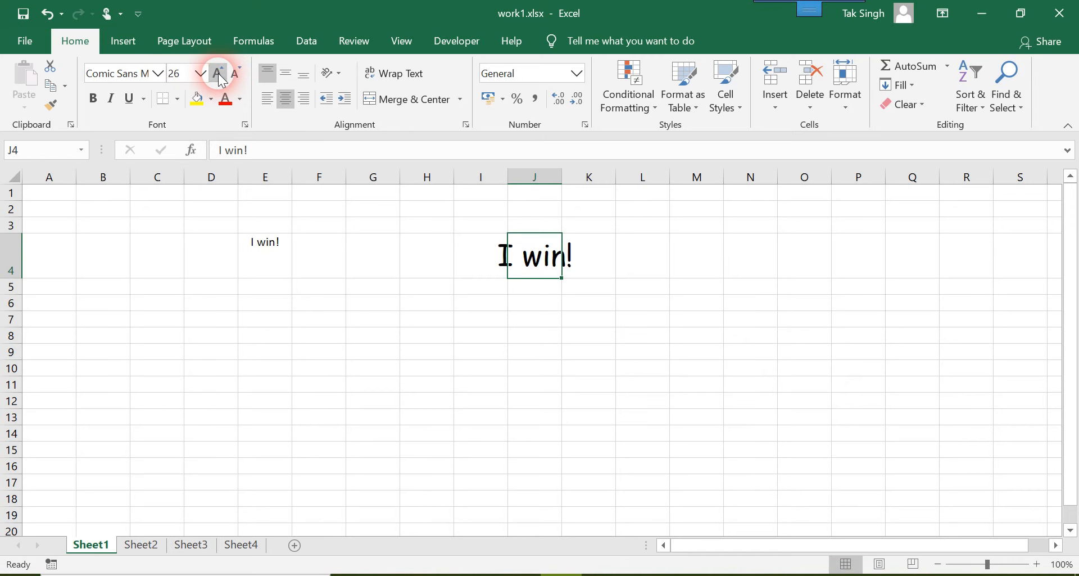
{"action": "left_click", "coordinate": [245, 72]}
{"action": "left_click", "coordinate": [245, 72]}
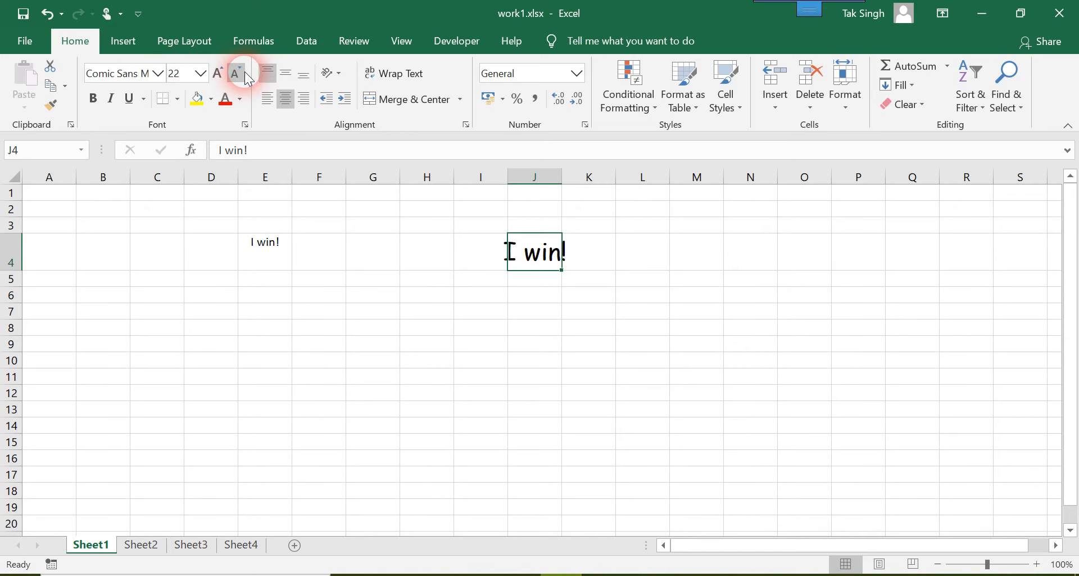
{"action": "left_click", "coordinate": [245, 72]}
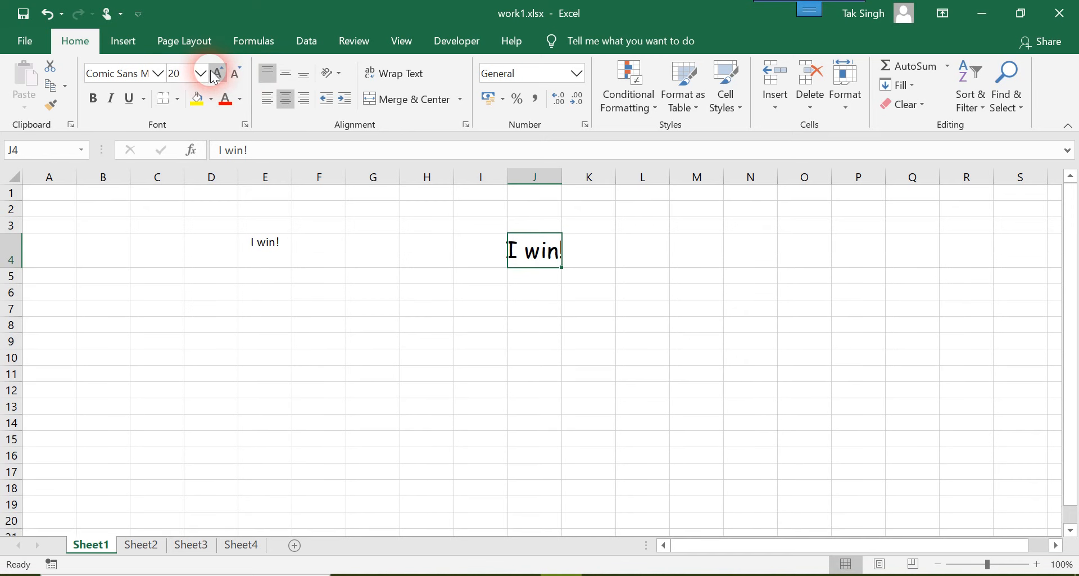
Enlarge the text in J4 by two size increments to 24.
{"action": "left_click", "coordinate": [216, 74]}
{"action": "left_click", "coordinate": [217, 74]}
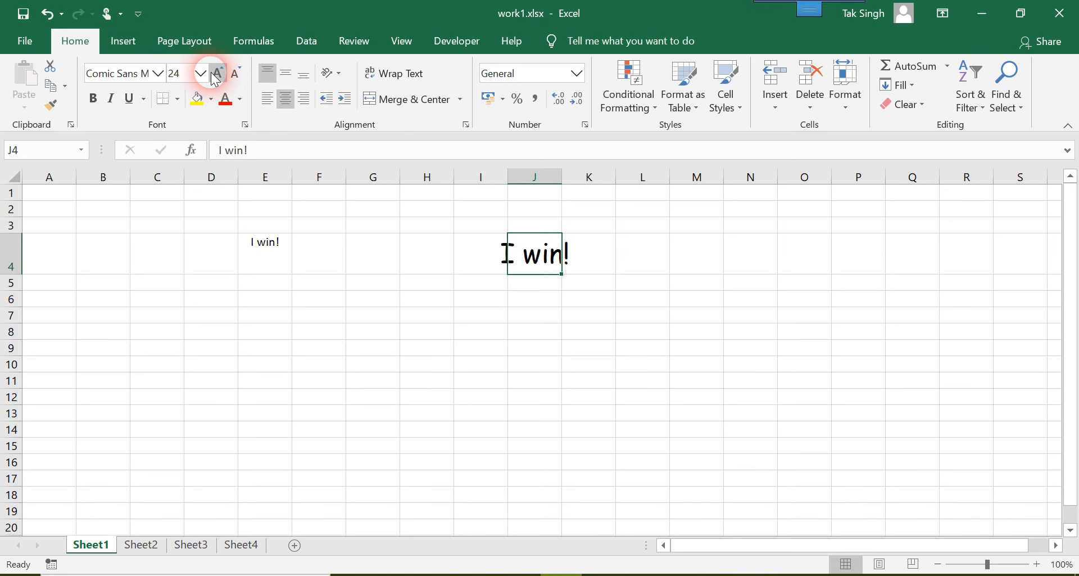
{"action": "left_click", "coordinate": [202, 72]}
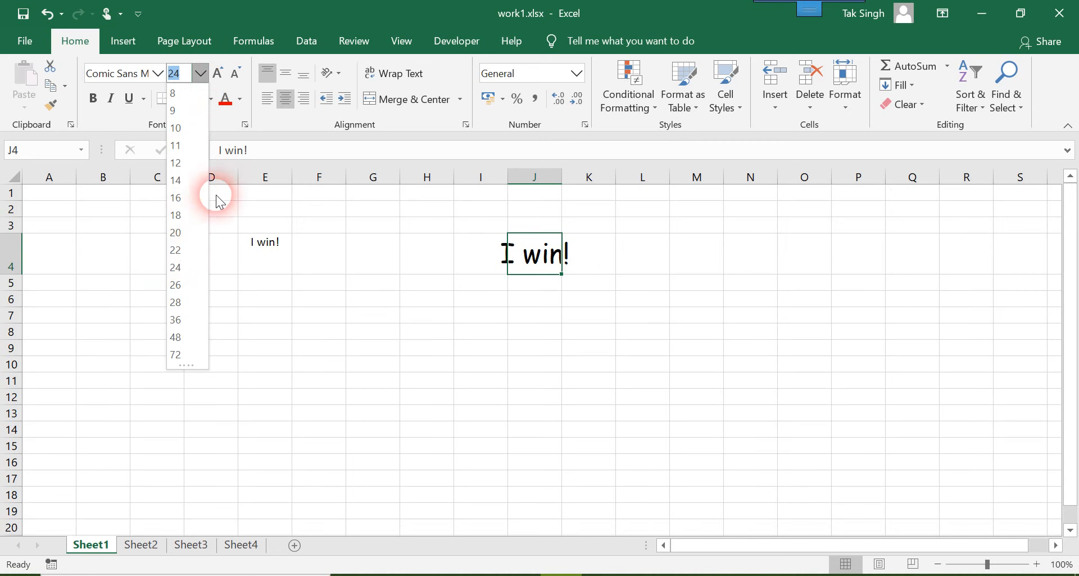
{"action": "left_click", "coordinate": [201, 74]}
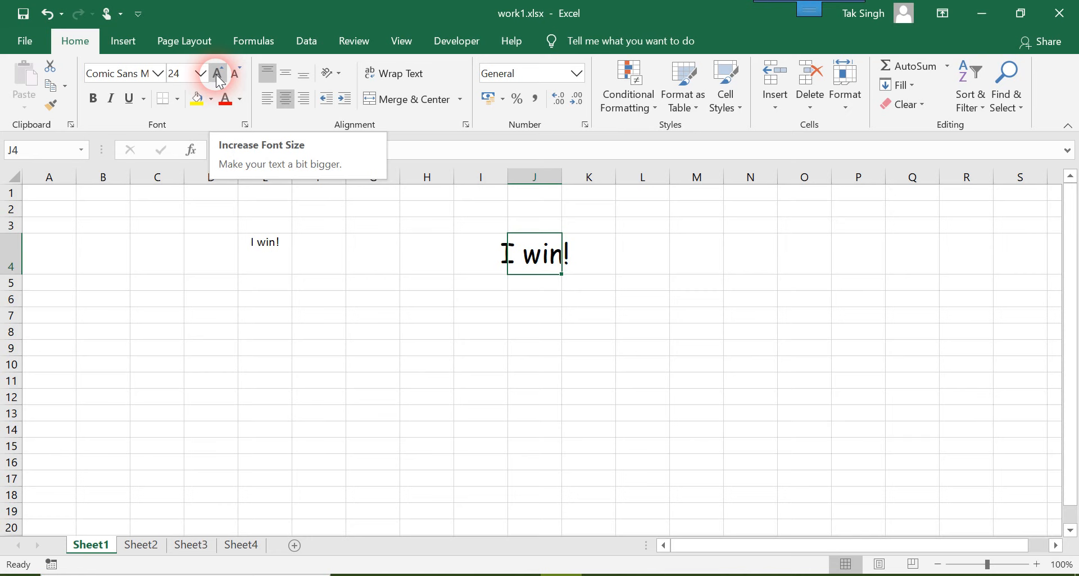
Enlarge the text in J4 by three size increments to 36.
{"action": "left_click", "coordinate": [216, 75]}
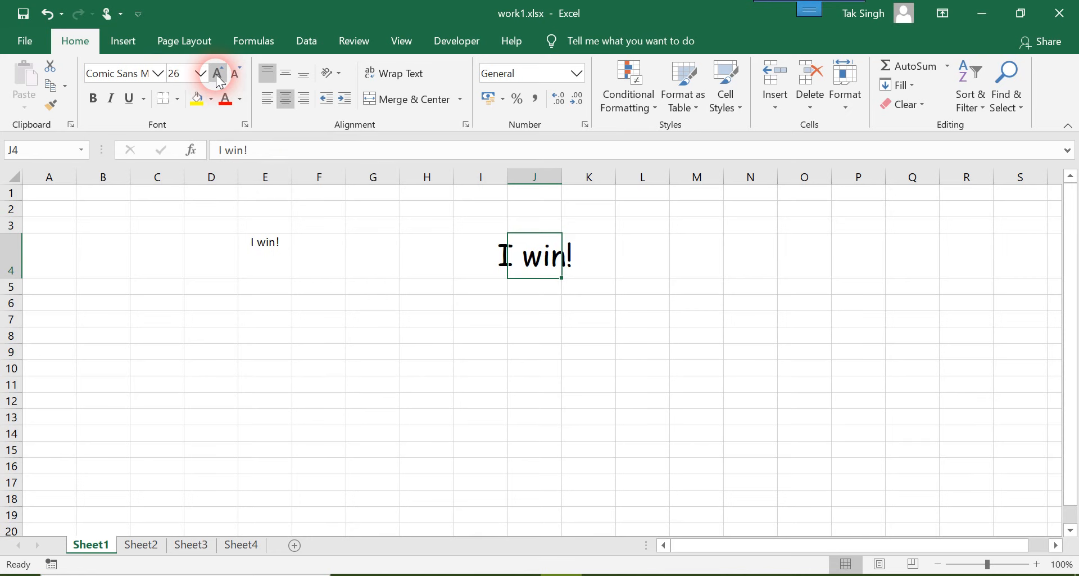
{"action": "left_click", "coordinate": [201, 74]}
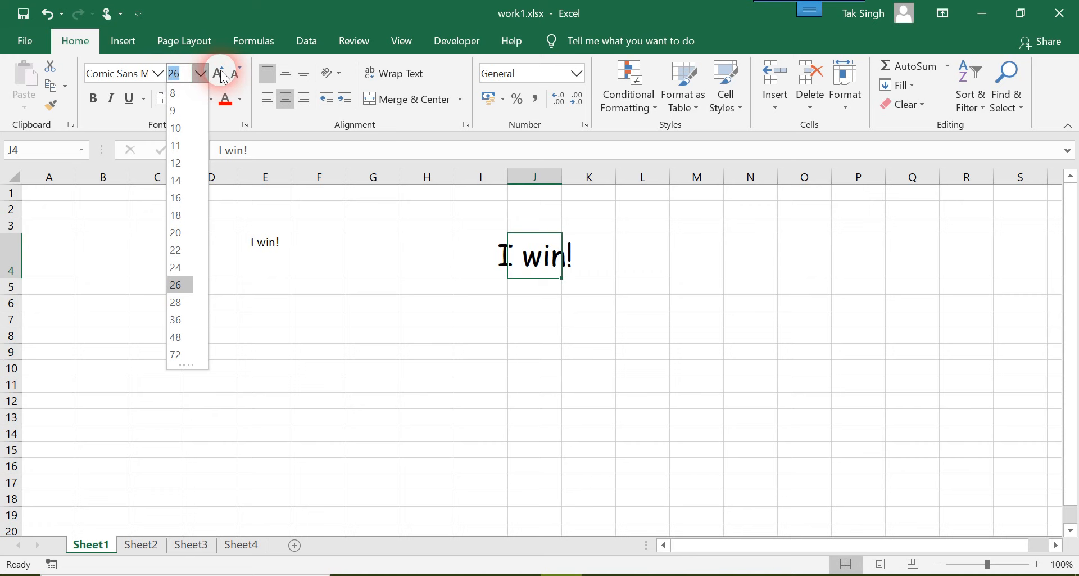
{"action": "left_click", "coordinate": [223, 76]}
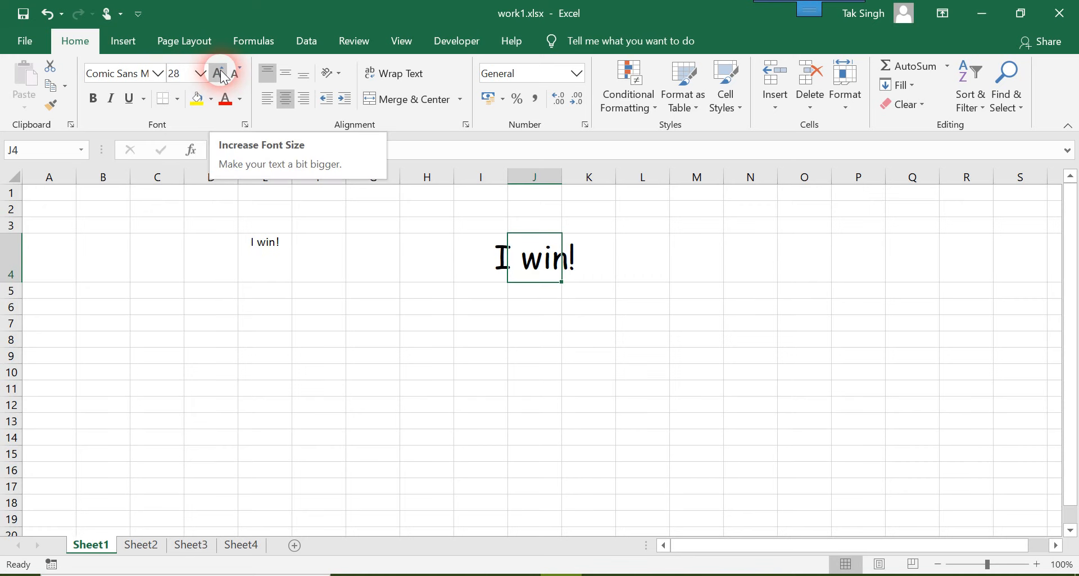
{"action": "left_click", "coordinate": [222, 76]}
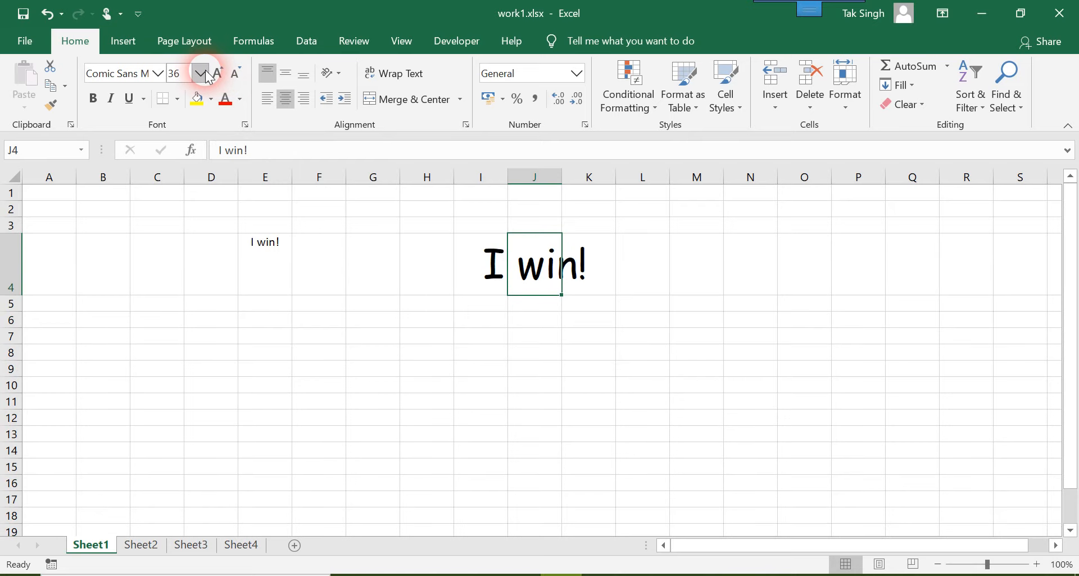
Set the font size of the text in J4 to 32.
{"action": "left_click", "coordinate": [187, 76]}
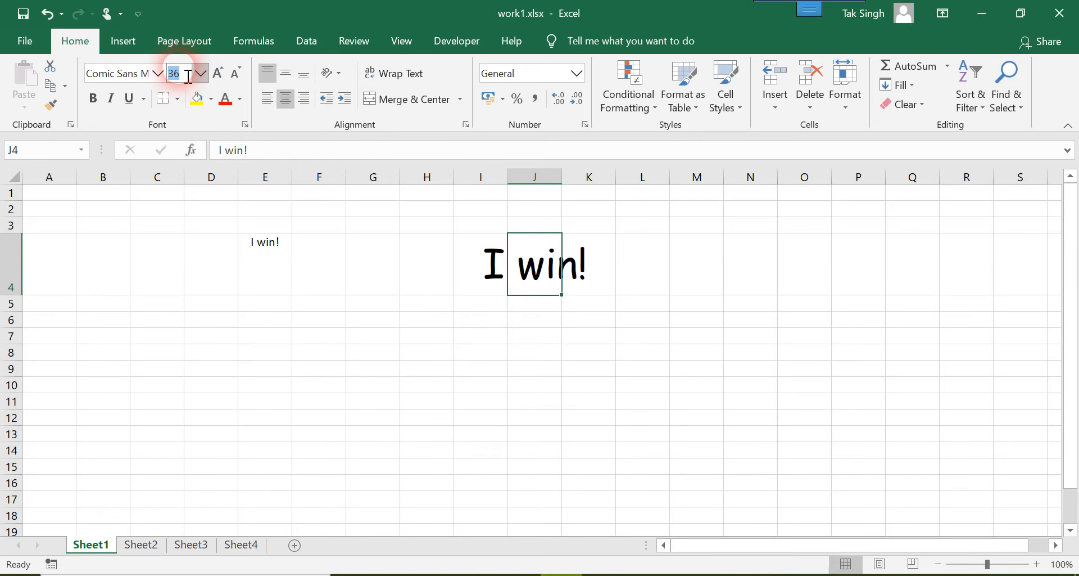
{"action": "type", "text": "32"}
{"action": "key", "text": "Return"}
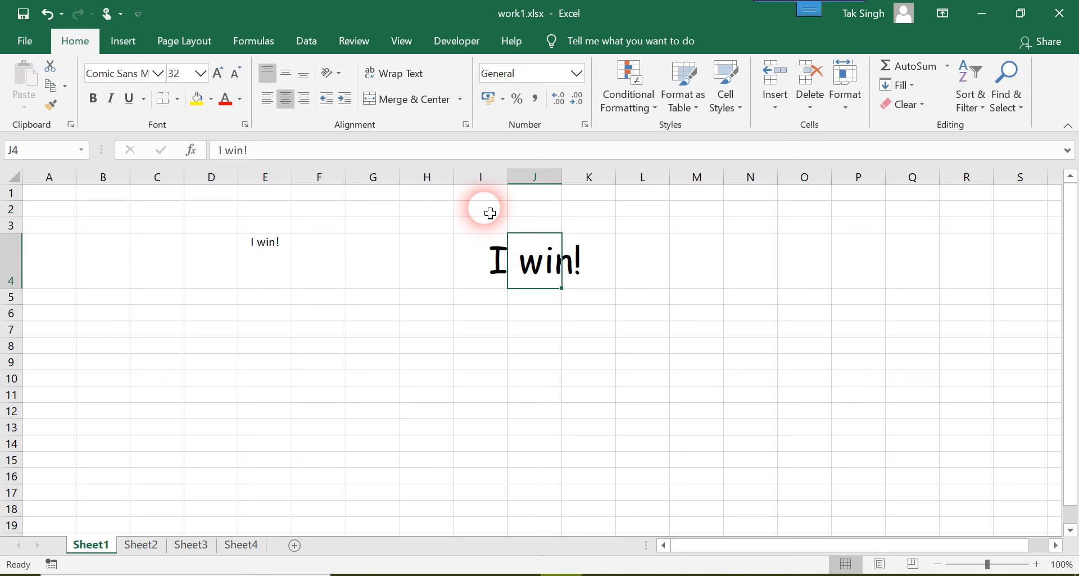
Apply bold, italic and underline styling to the text in J4.
{"action": "left_click", "coordinate": [93, 100]}
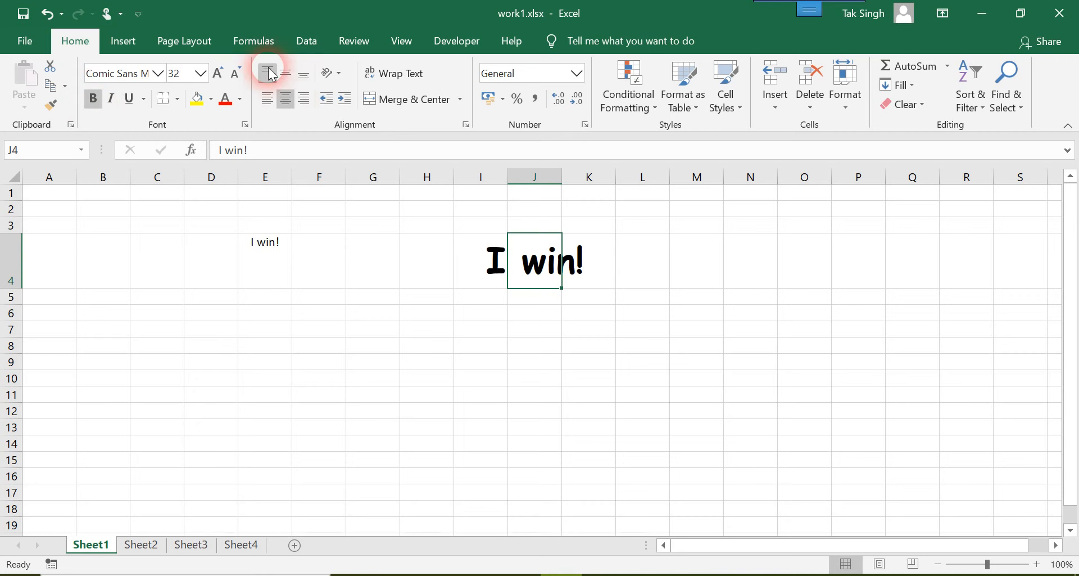
{"action": "left_click", "coordinate": [110, 102]}
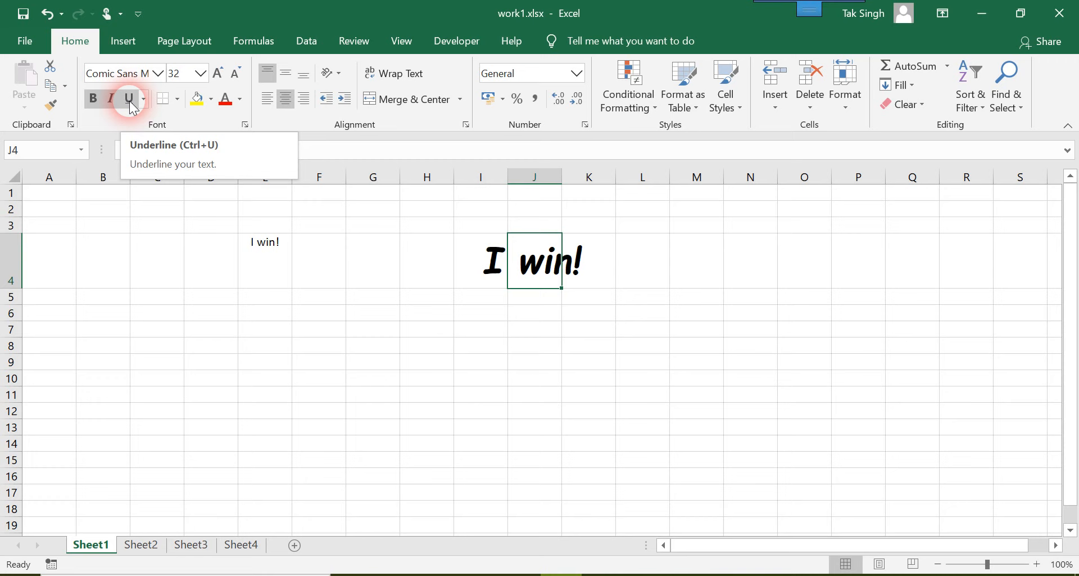
{"action": "left_click", "coordinate": [131, 101]}
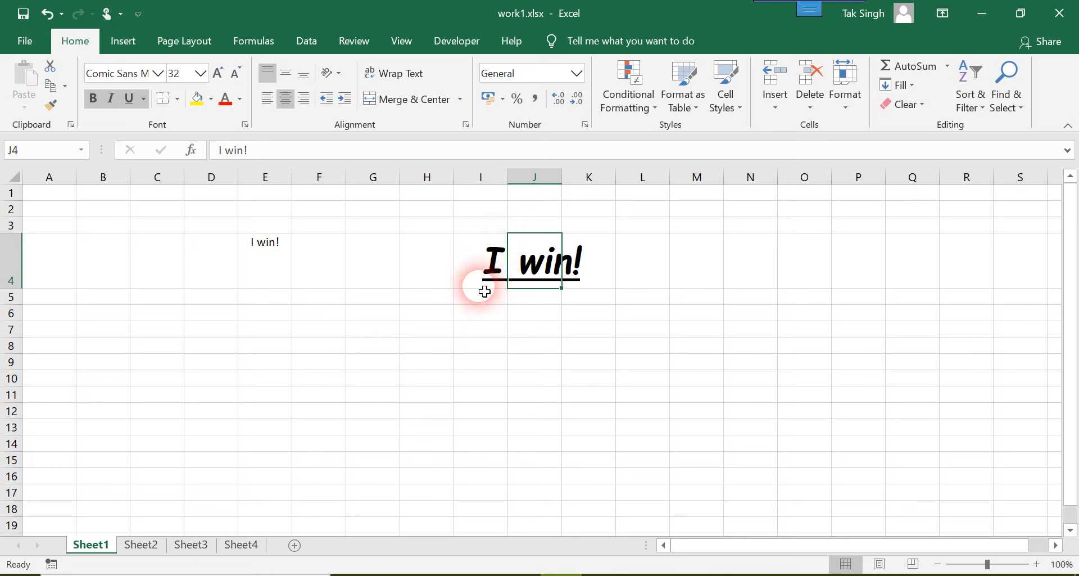
Remove the italic, underline and bold styling from the text in J4.
{"action": "left_click", "coordinate": [111, 100]}
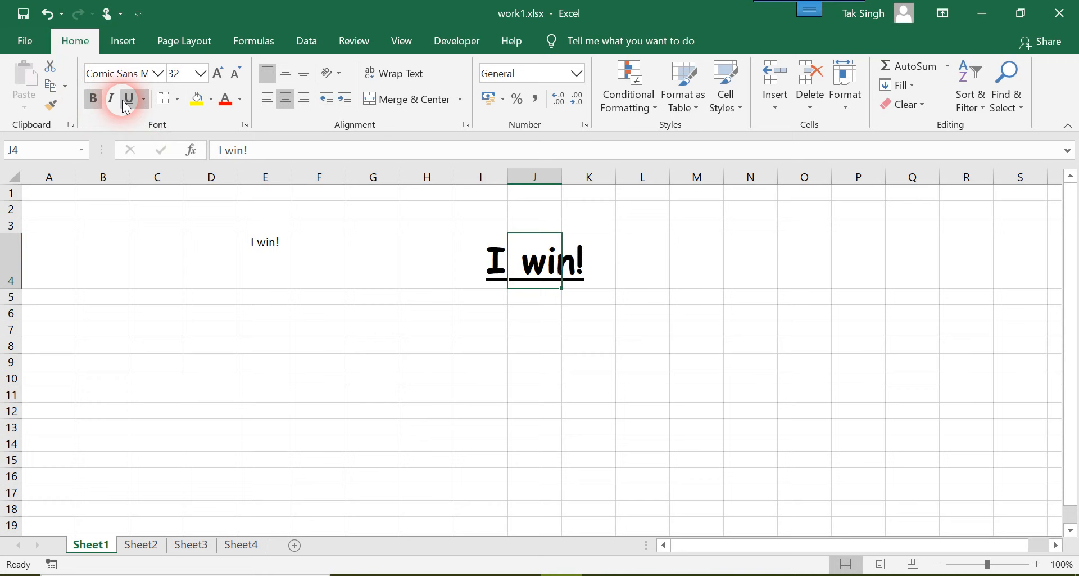
{"action": "left_click", "coordinate": [130, 100]}
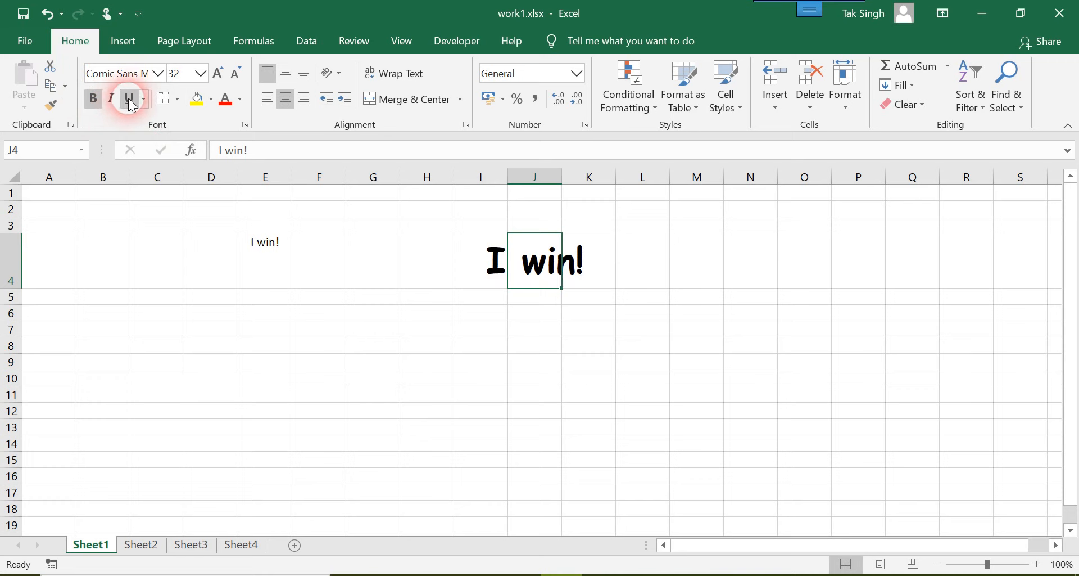
{"action": "left_click", "coordinate": [93, 99]}
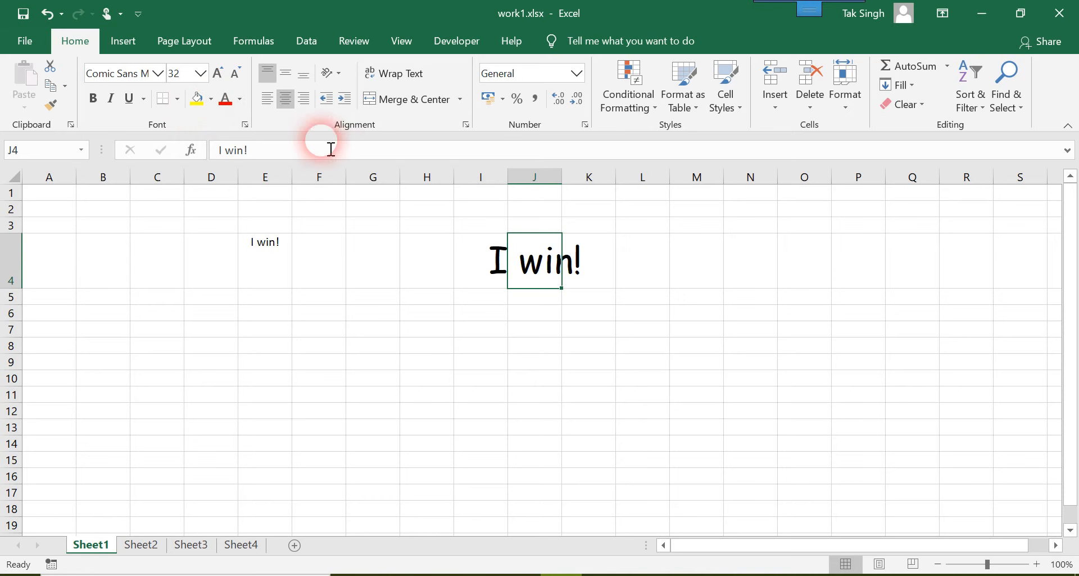
Fill cell J4 with Blue, Accent 1 and set its font color to standard yellow.
{"action": "left_click", "coordinate": [214, 99]}
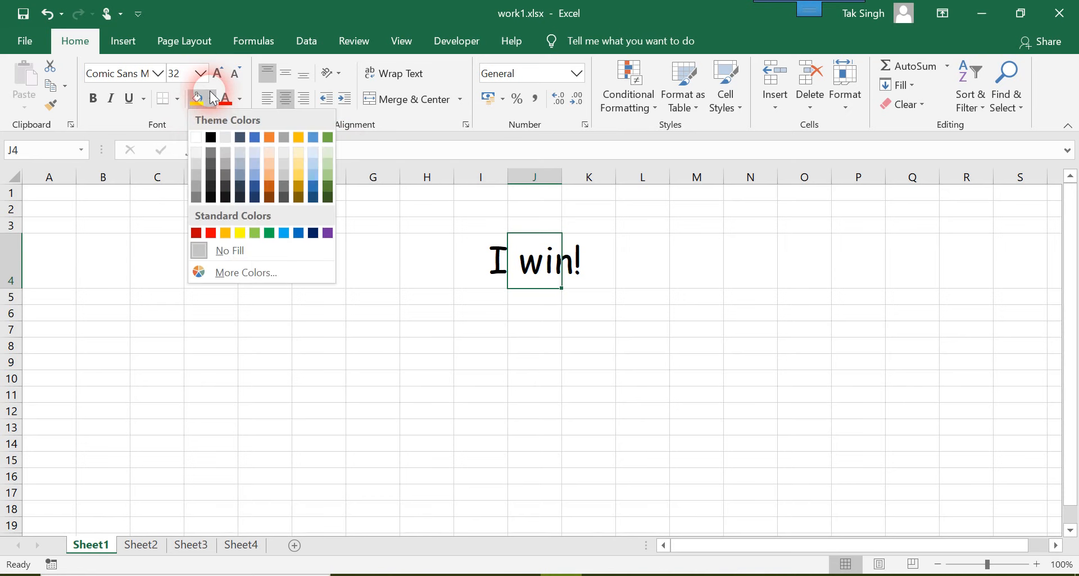
{"action": "left_click", "coordinate": [255, 137]}
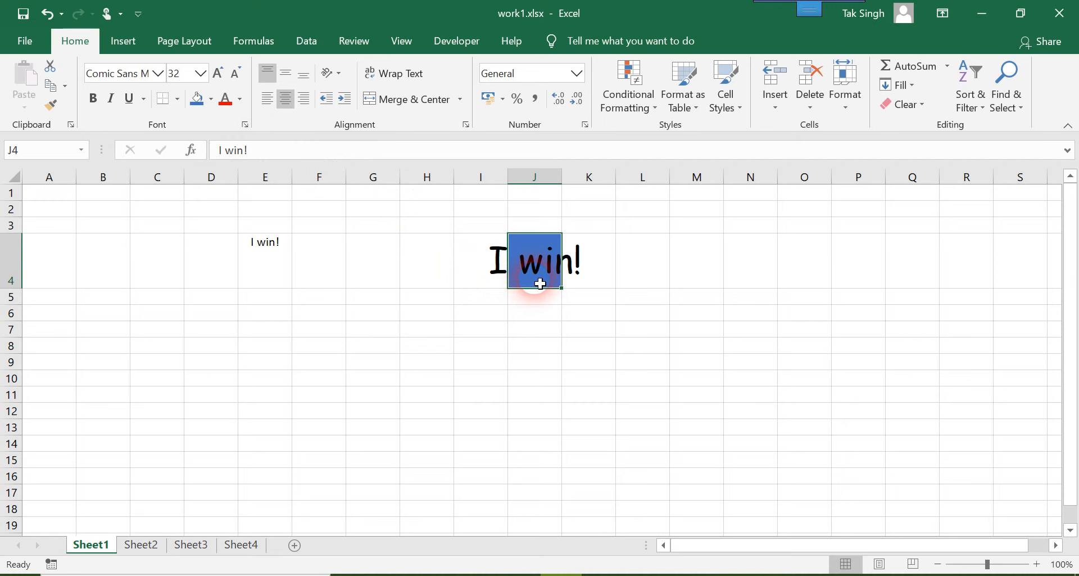
{"action": "left_click", "coordinate": [241, 105]}
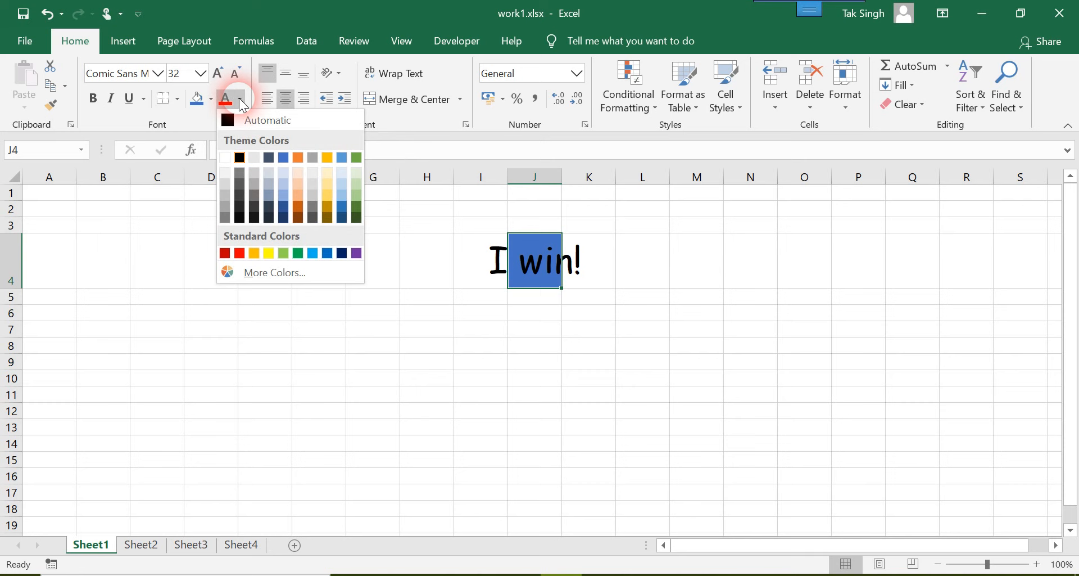
{"action": "left_click", "coordinate": [271, 255]}
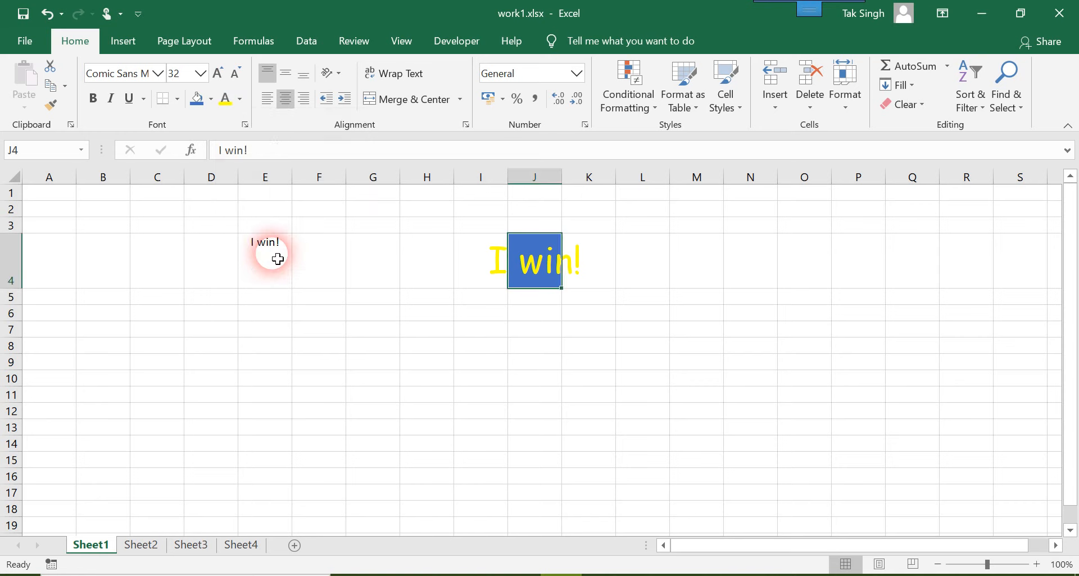
{"action": "left_click", "coordinate": [537, 405]}
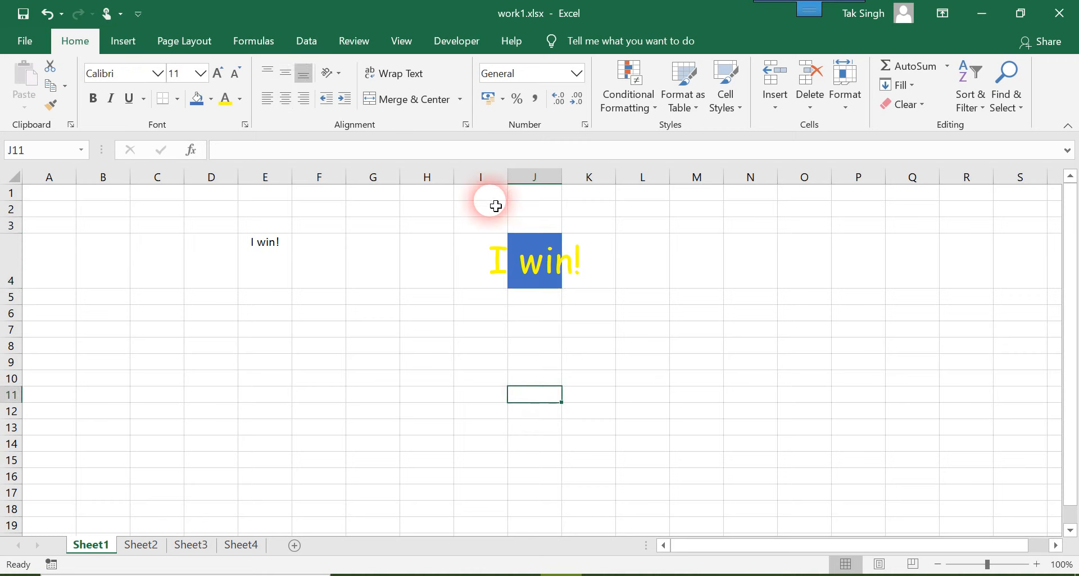
Enter 44 in cell I4.
{"action": "left_click", "coordinate": [473, 260]}
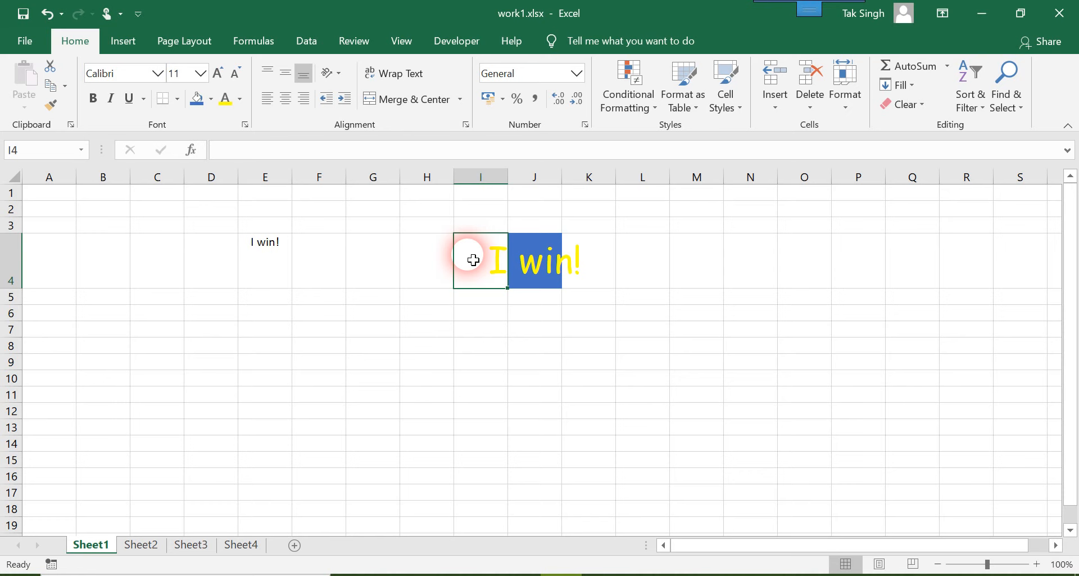
{"action": "type", "text": "44"}
{"action": "key", "text": "Return"}
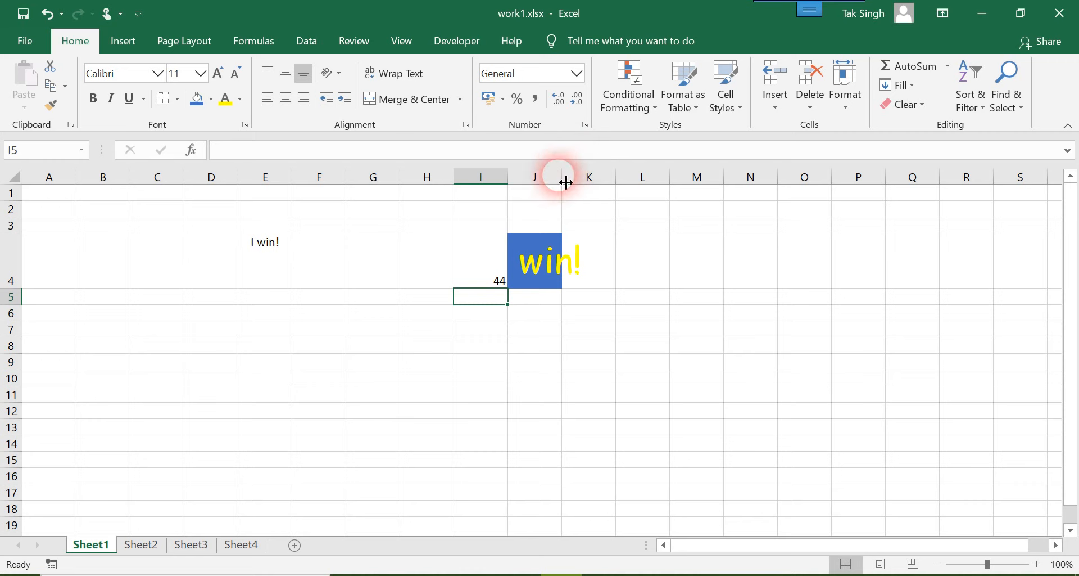
Narrow column I, then fit J4 to its text by widening column J and slightly reducing the height of row 4.
{"action": "left_click_drag", "start_coordinate": [568, 182], "coordinate": [487, 186]}
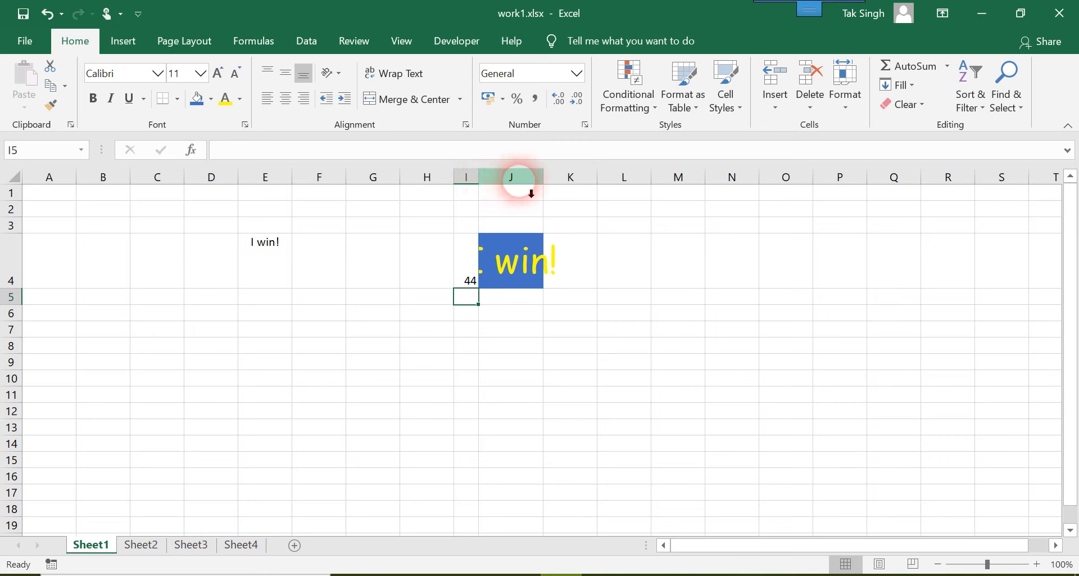
{"action": "mouse_move", "coordinate": [485, 186]}
{"action": "left_mouse_down"}
{"action": "mouse_move", "coordinate": [522, 183]}
{"action": "mouse_move", "coordinate": [492, 187]}
{"action": "left_mouse_up"}
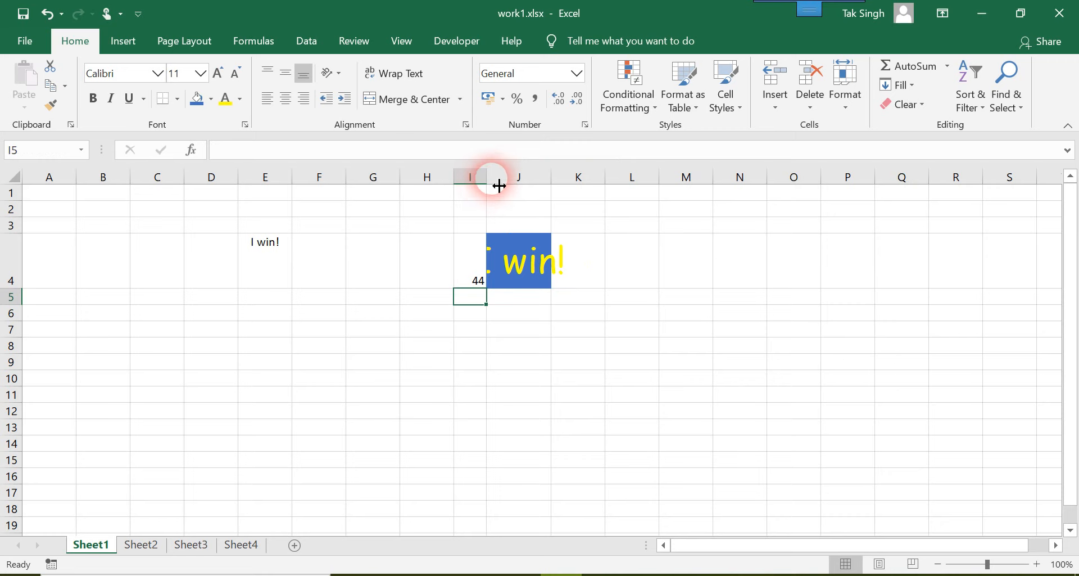
{"action": "left_click_drag", "start_coordinate": [553, 186], "coordinate": [566, 187]}
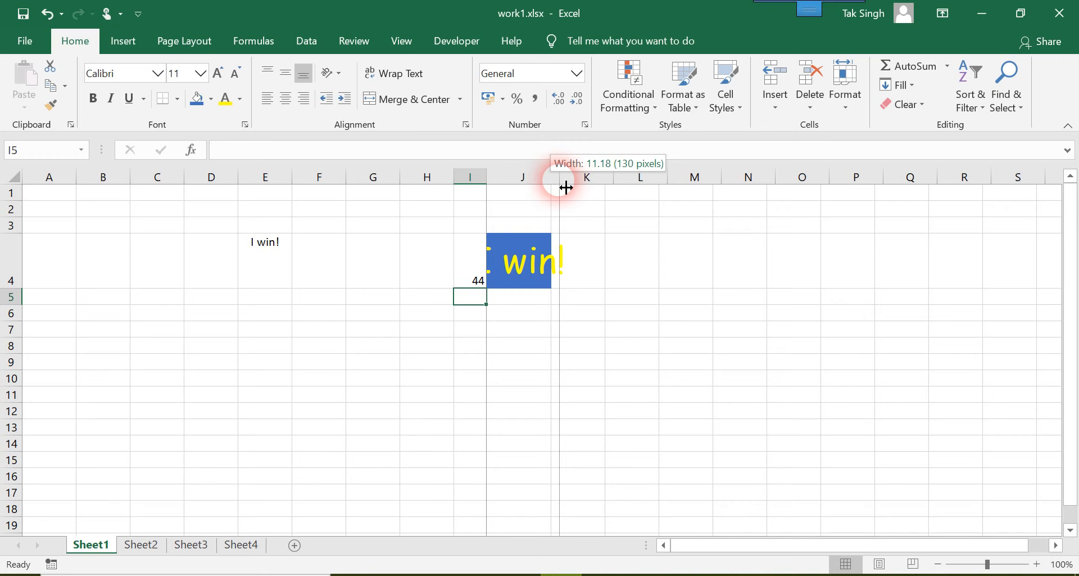
{"action": "left_click_drag", "start_coordinate": [566, 187], "coordinate": [610, 180]}
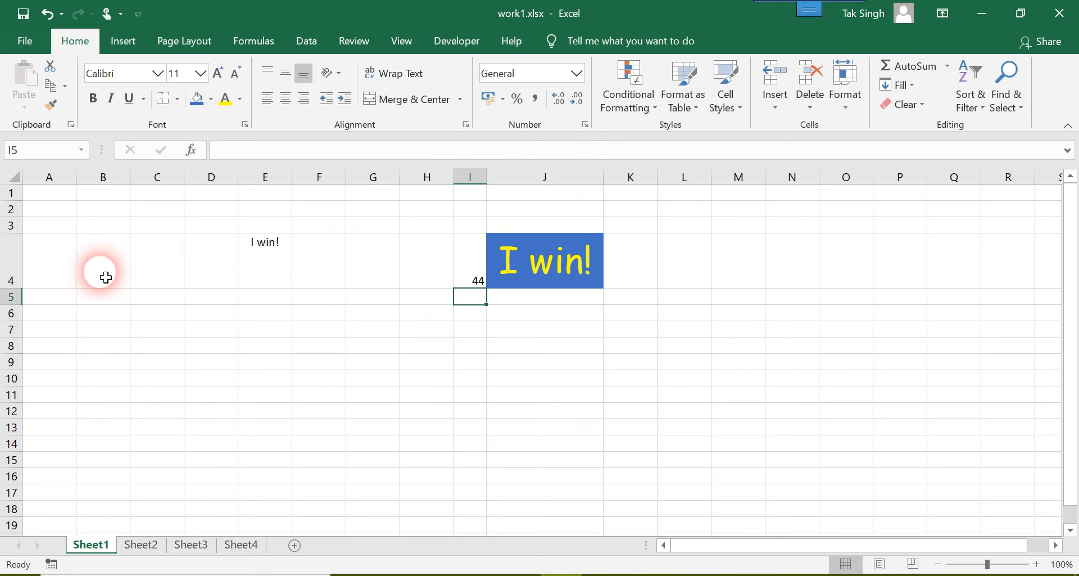
{"action": "mouse_move", "coordinate": [13, 297]}
{"action": "left_mouse_down"}
{"action": "mouse_move", "coordinate": [10, 270]}
{"action": "mouse_move", "coordinate": [9, 288]}
{"action": "left_mouse_up"}
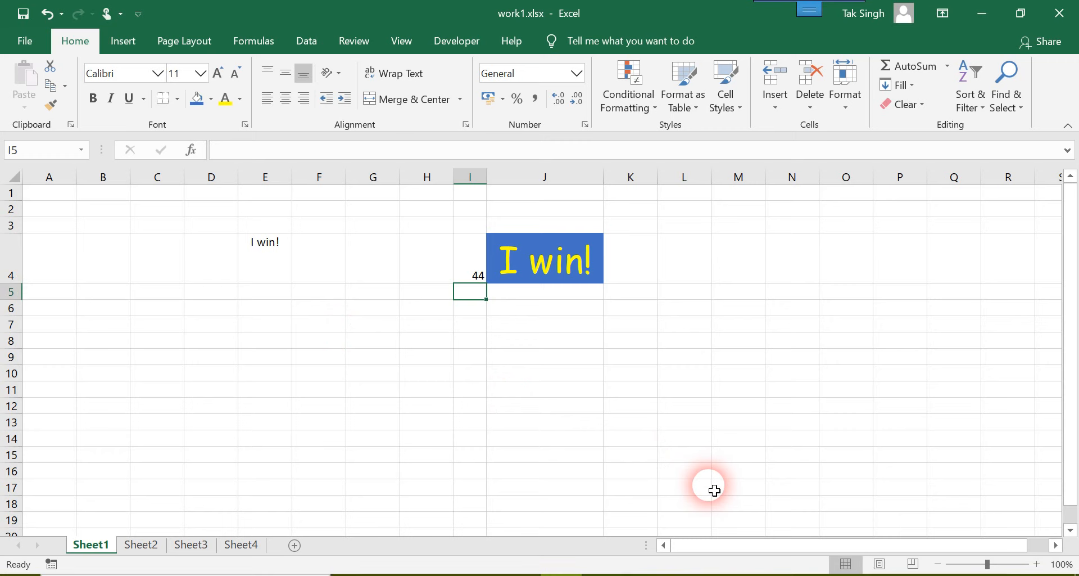
Review the Format Cells options for J4, covering number, alignment, font, border, fill and protection, and close the dialog.
{"action": "right_click", "coordinate": [539, 267]}
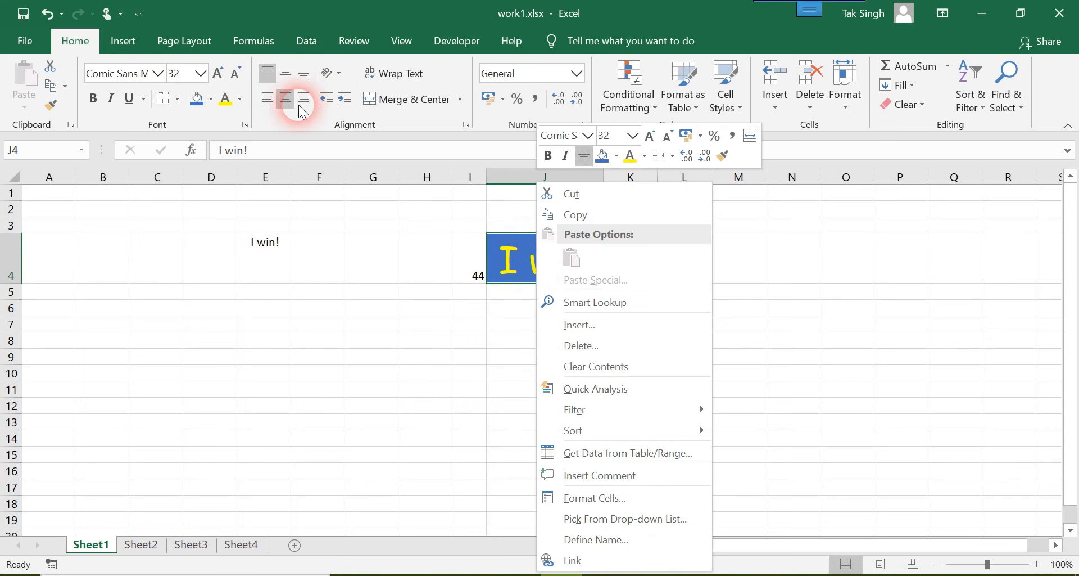
{"action": "right_click", "coordinate": [522, 256]}
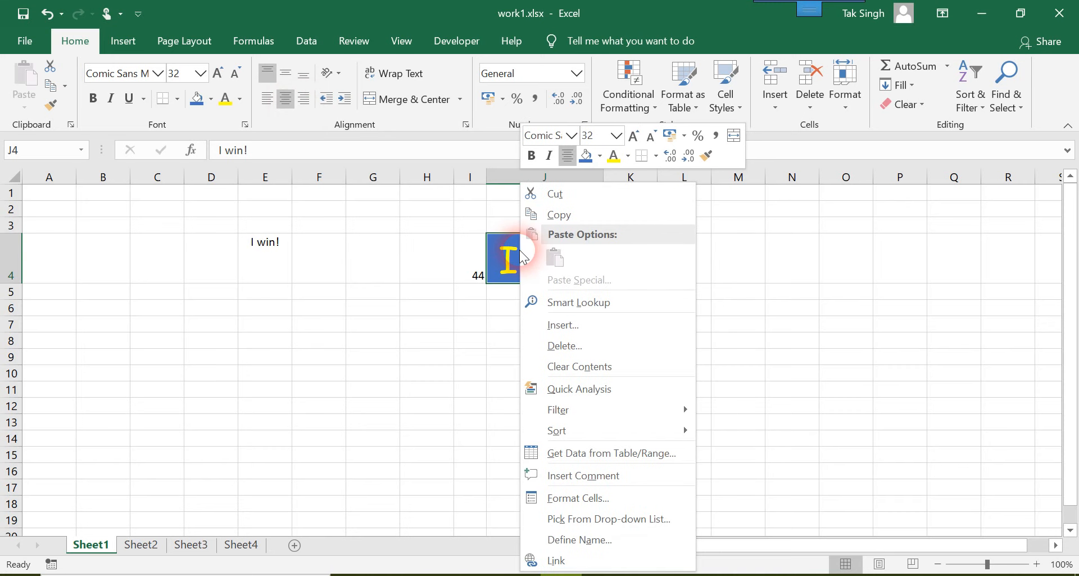
{"action": "left_click", "coordinate": [597, 497]}
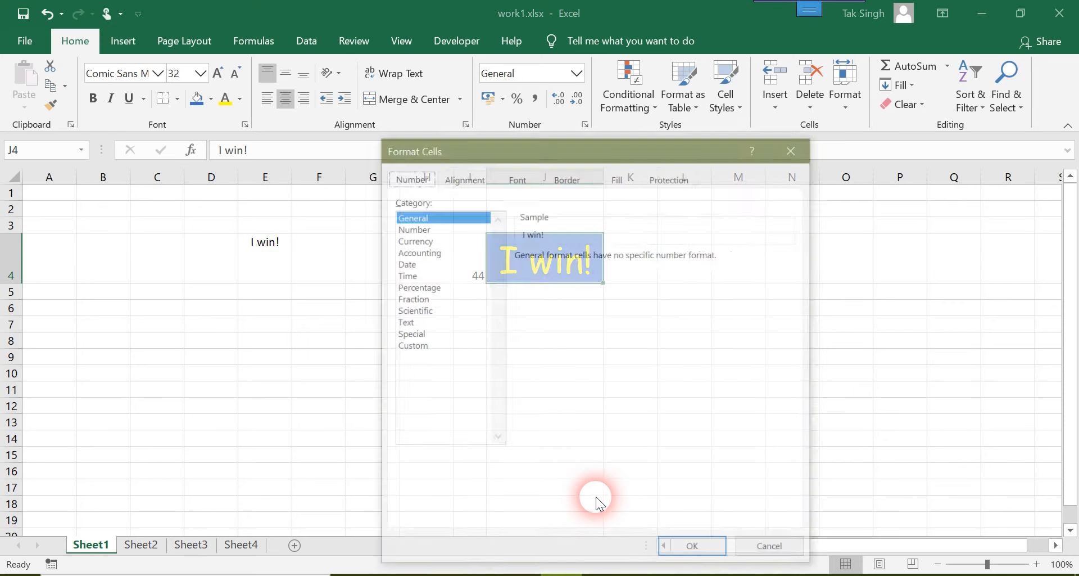
{"action": "left_click", "coordinate": [464, 178]}
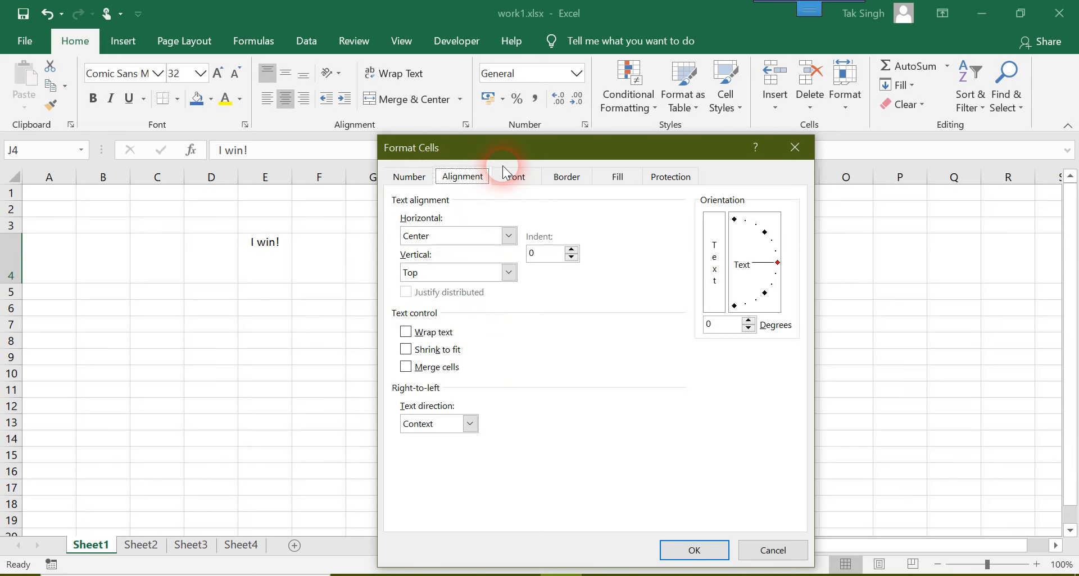
{"action": "left_click", "coordinate": [516, 178]}
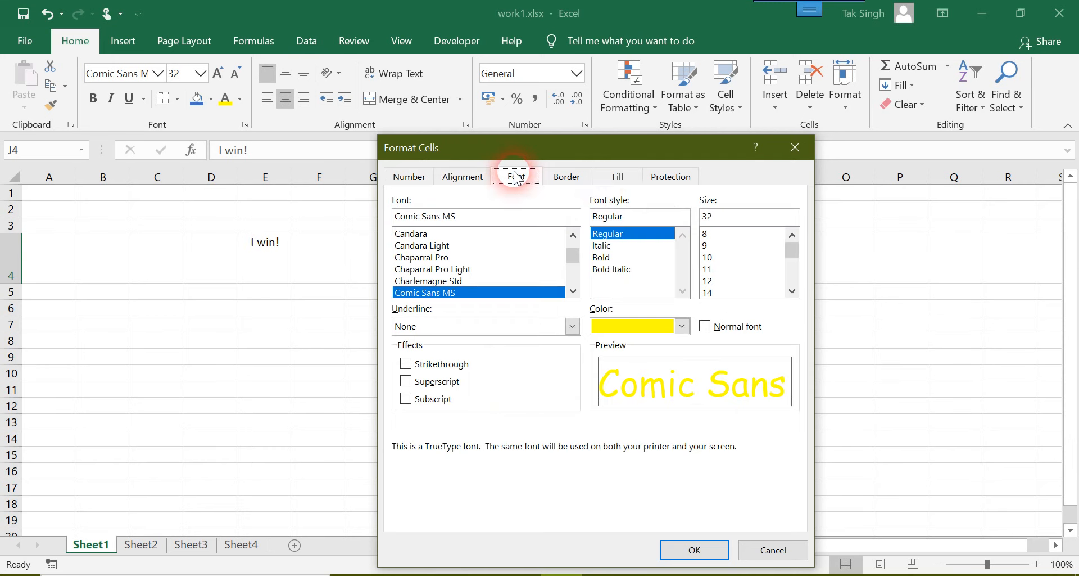
{"action": "left_click", "coordinate": [582, 179]}
{"action": "left_click", "coordinate": [620, 178]}
{"action": "left_click", "coordinate": [673, 178]}
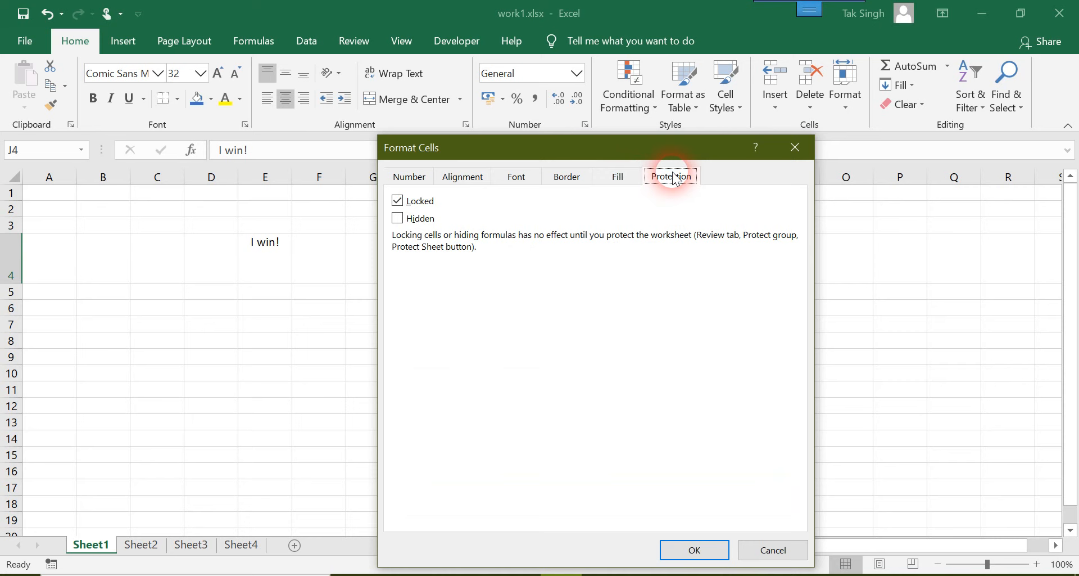
{"action": "left_click", "coordinate": [566, 177]}
{"action": "left_click", "coordinate": [516, 177]}
{"action": "left_click", "coordinate": [461, 177]}
{"action": "left_click", "coordinate": [409, 176]}
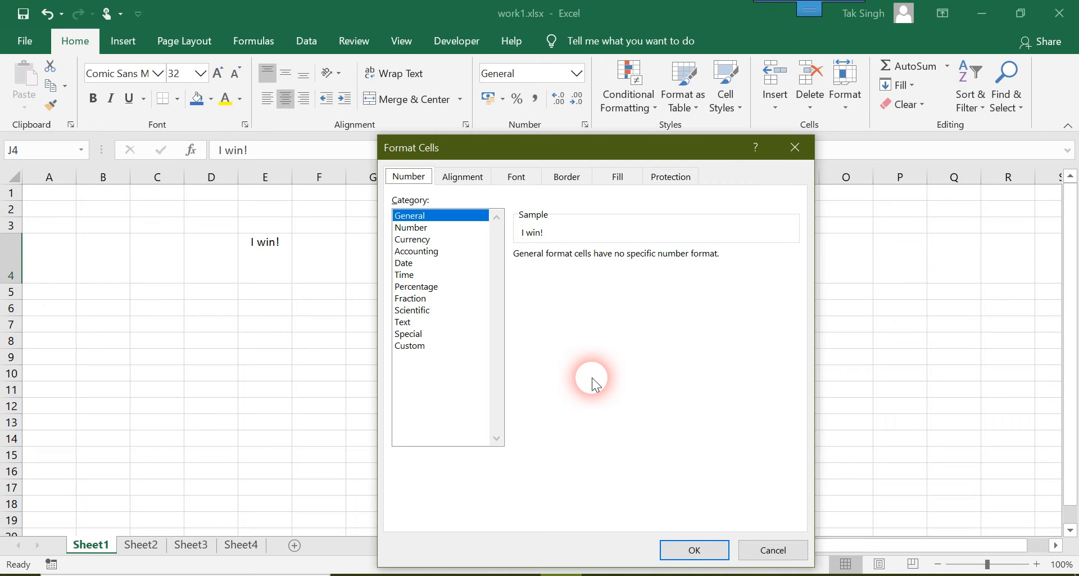
{"action": "left_click", "coordinate": [710, 548]}
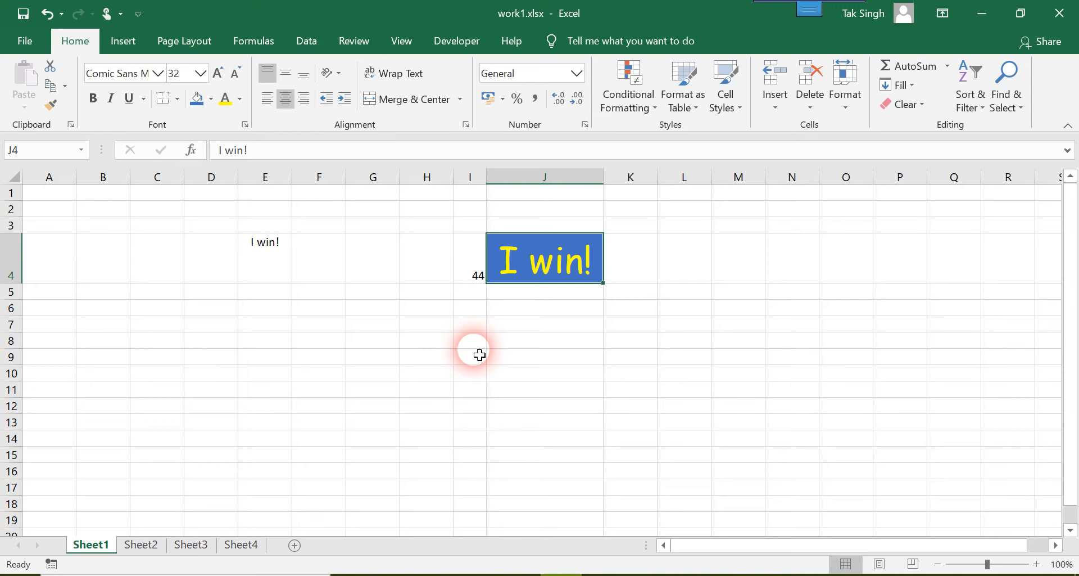